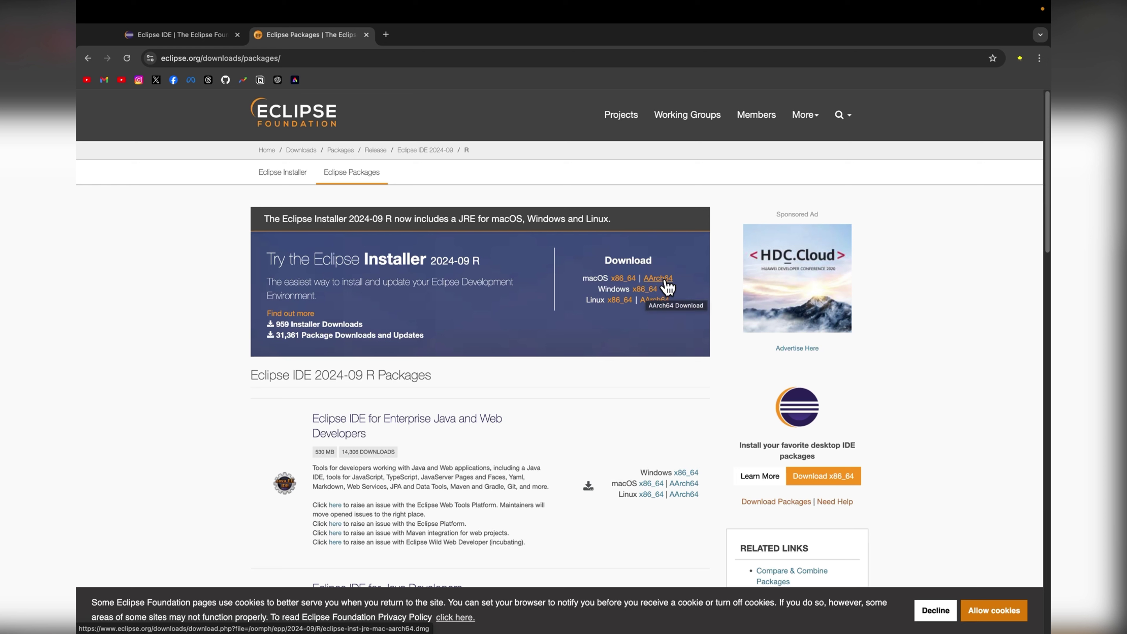
Download the Eclipse Installer 2024-09 R for macOS AArch64 and check the download's progress
{"action": "left_click", "coordinate": [667, 286]}
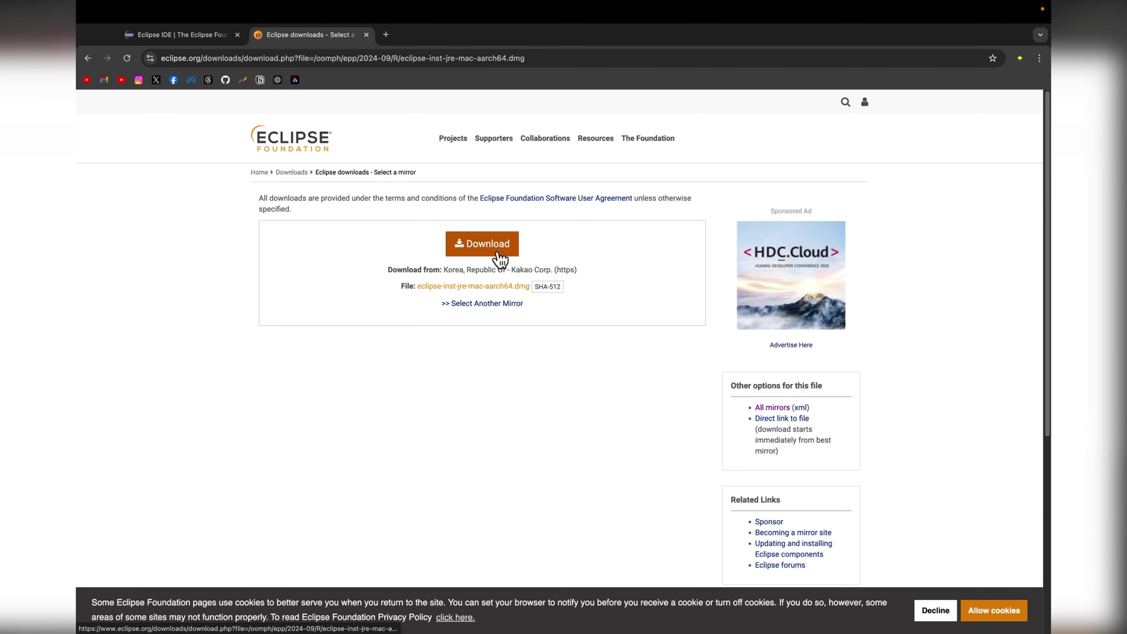
{"action": "left_click", "coordinate": [499, 255]}
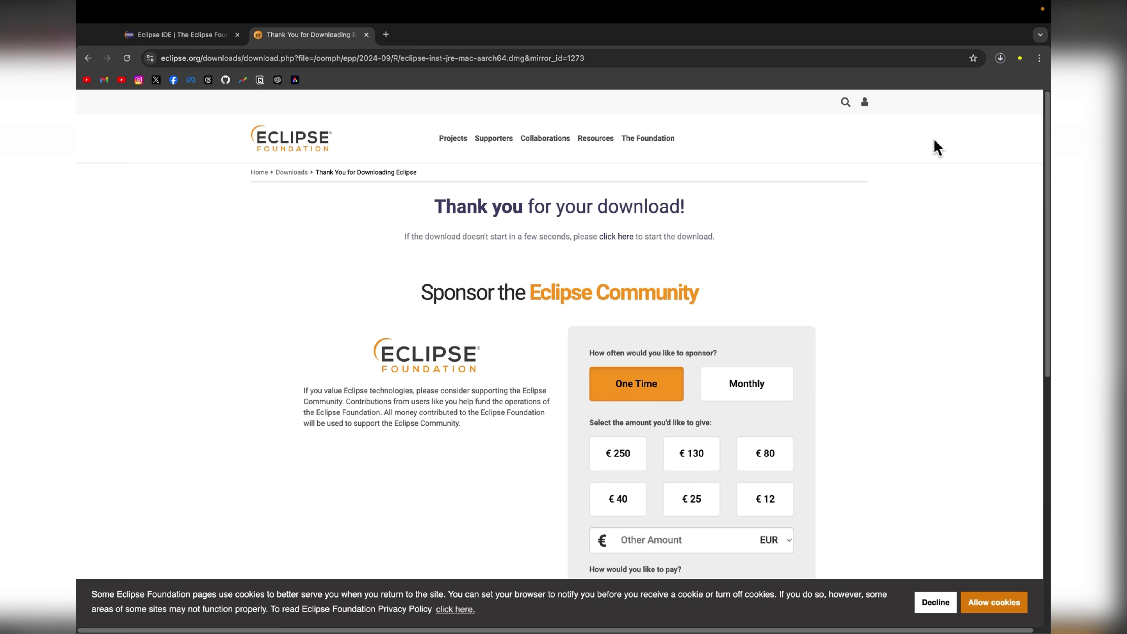
{"action": "left_click", "coordinate": [1001, 59]}
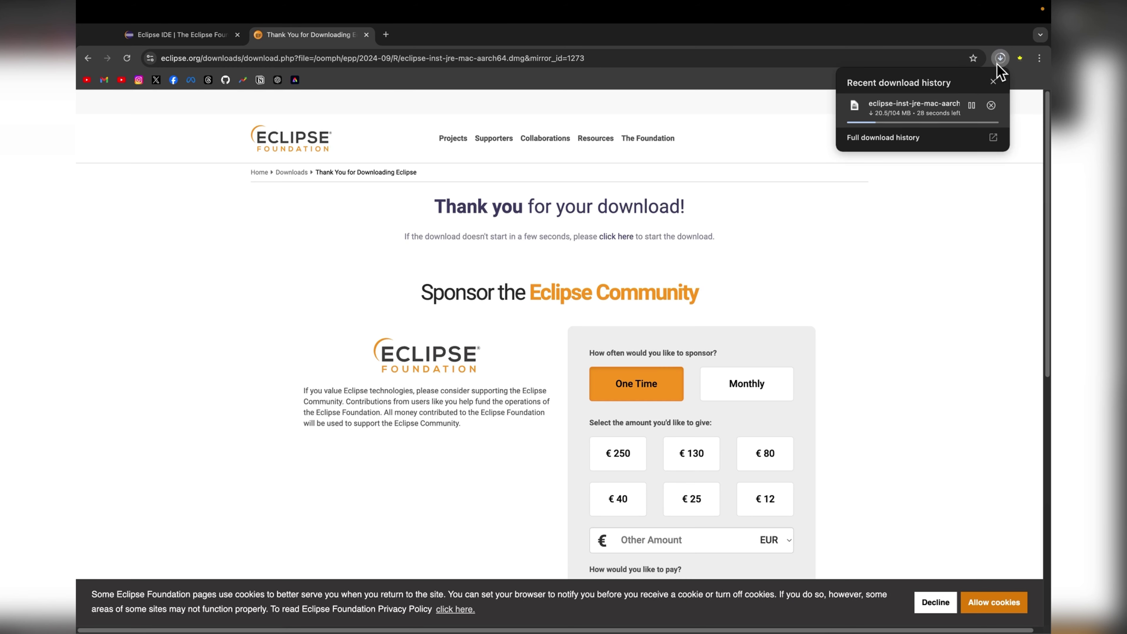
{"action": "left_click", "coordinate": [1001, 61]}
{"action": "left_click", "coordinate": [1001, 59]}
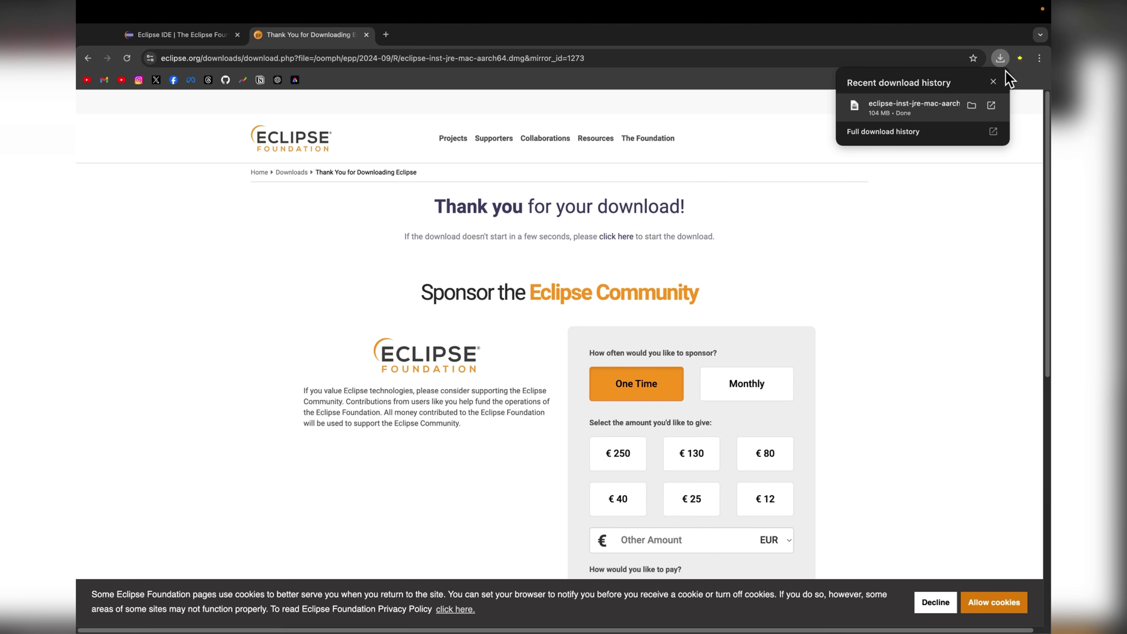
Open the downloaded eclipse-inst-jre-mac-aarch64.dmg and run Eclipse Installer.app, allowing it to access the Downloads folder
{"action": "left_click", "coordinate": [971, 105]}
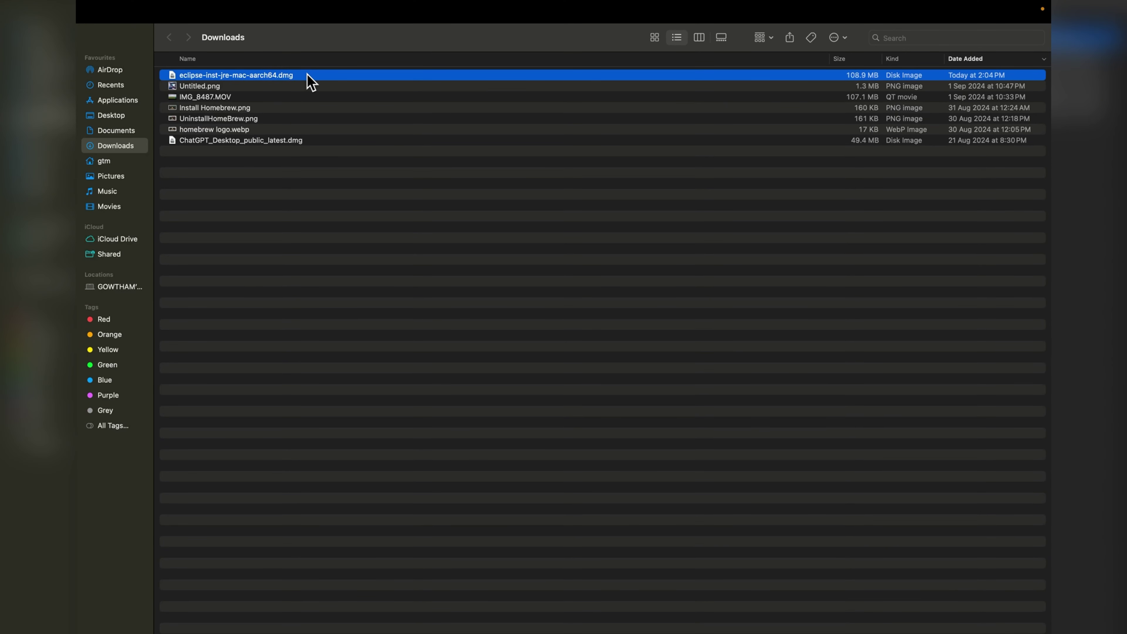
{"action": "double_click", "coordinate": [309, 82]}
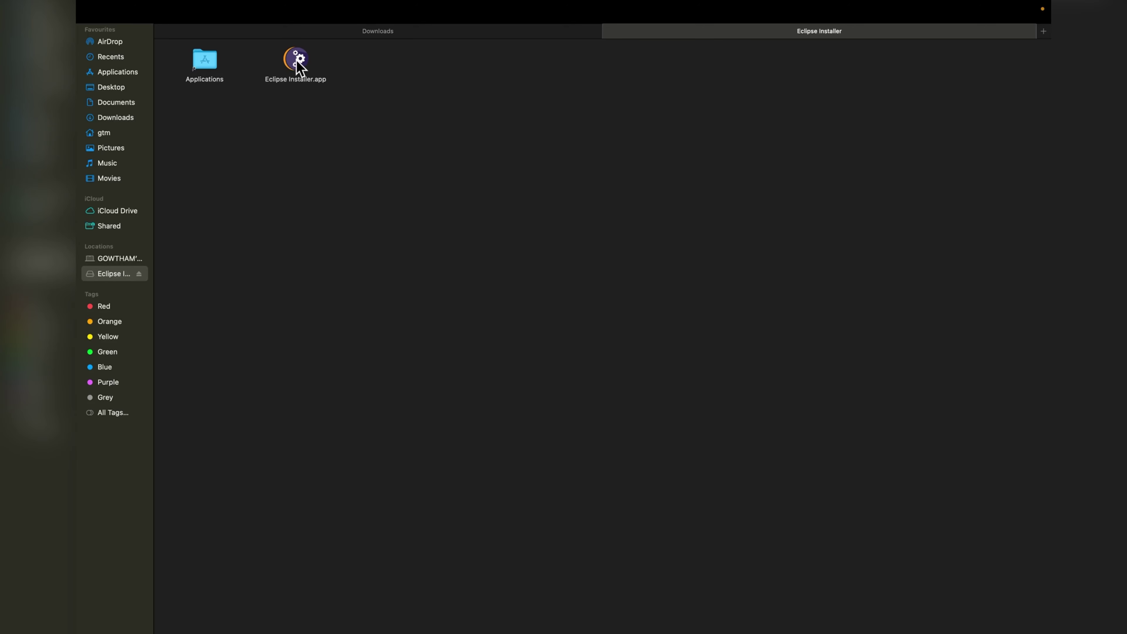
{"action": "left_click", "coordinate": [270, 81]}
{"action": "double_click", "coordinate": [270, 81]}
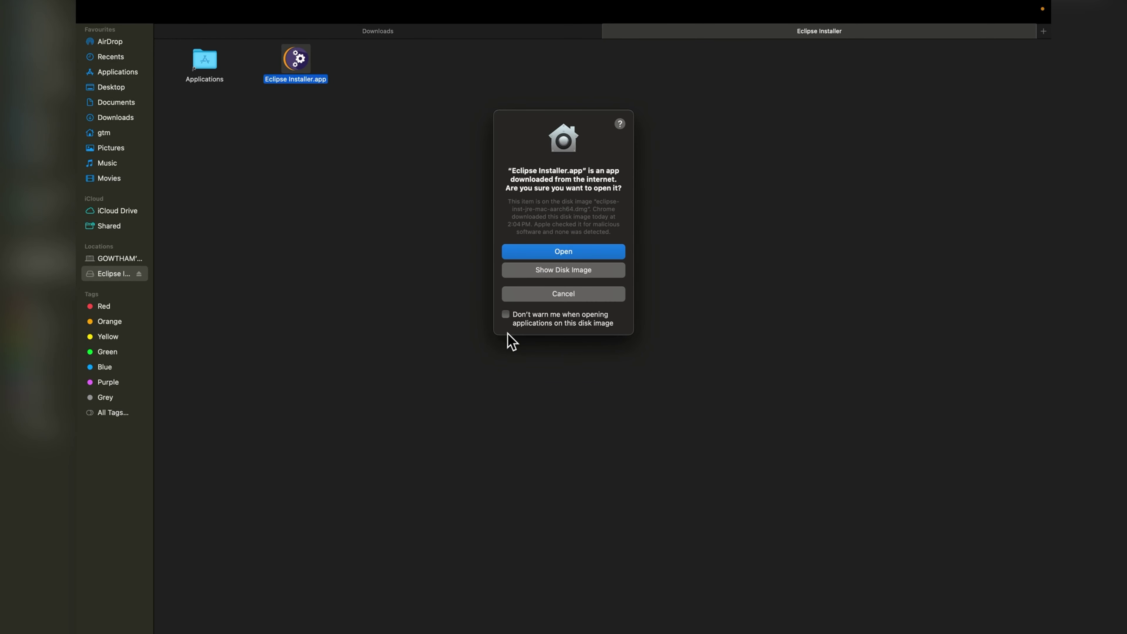
{"action": "left_click", "coordinate": [595, 256]}
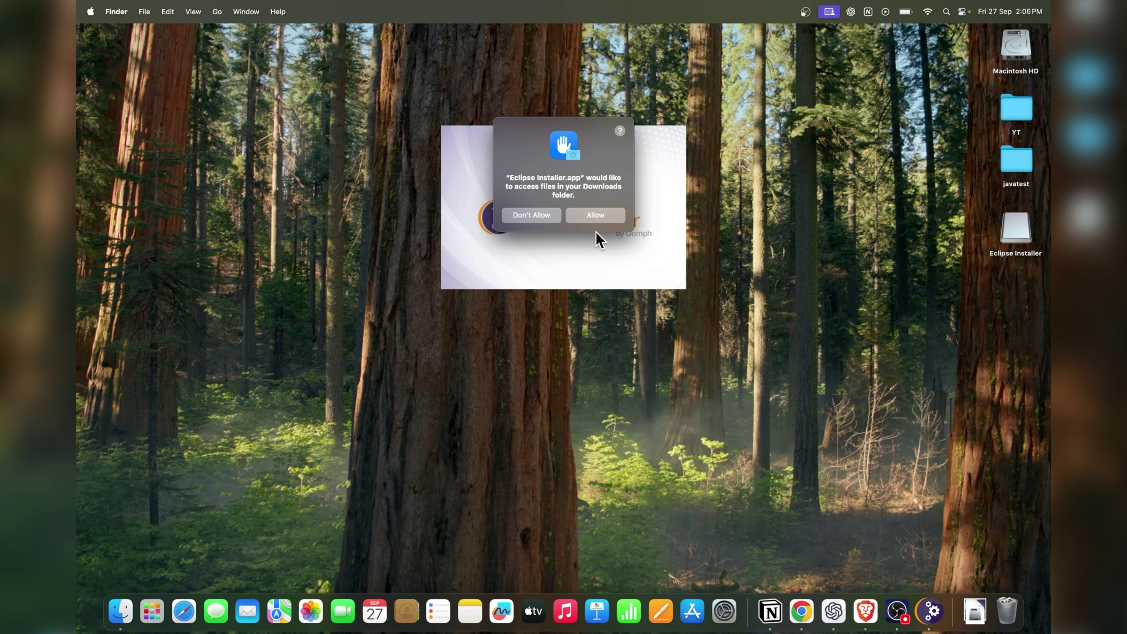
{"action": "left_click", "coordinate": [595, 216]}
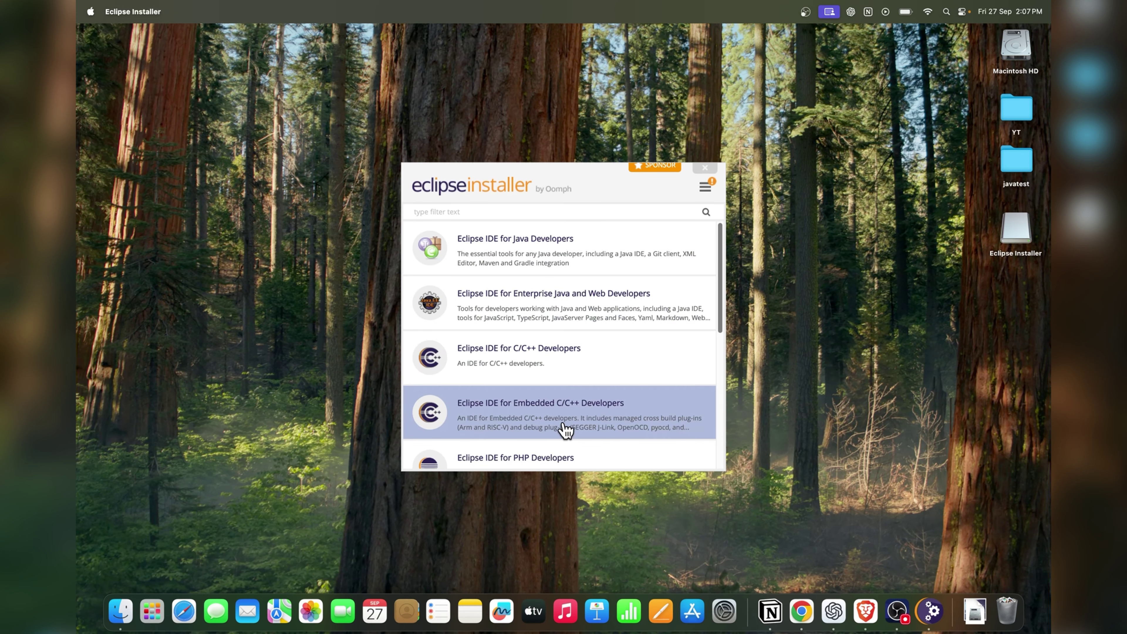
Choose the Eclipse IDE for Java Developers package and review the Java 21+ VM choices, keeping the jdk-21 path
{"action": "scroll", "coordinate": [563, 442], "scroll_direction": "down", "scroll_amount": 3}
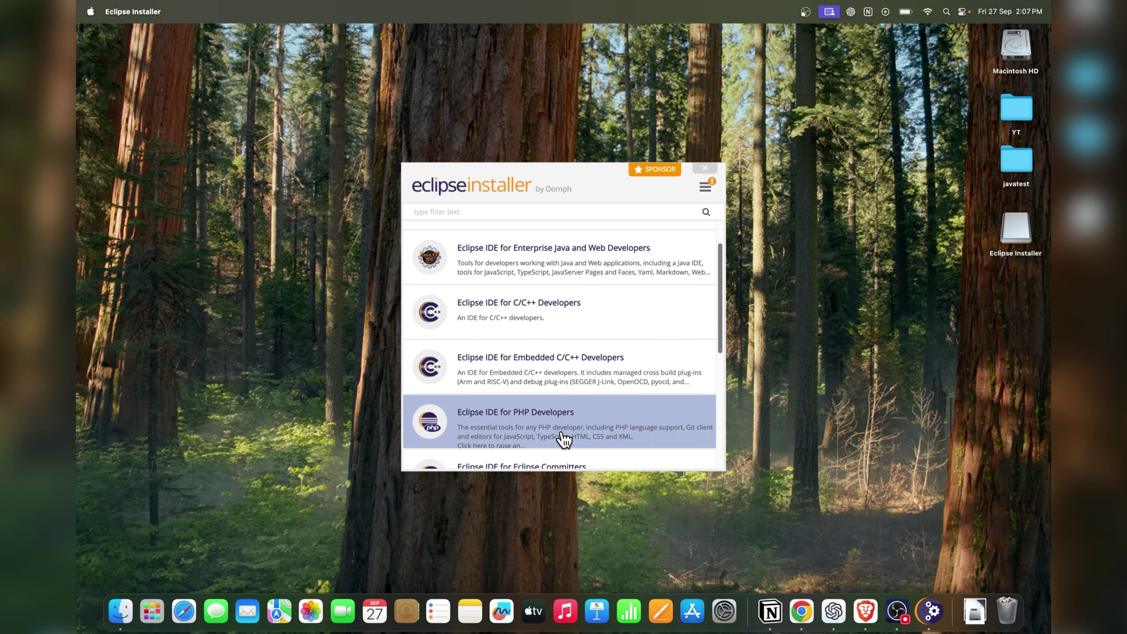
{"action": "scroll", "coordinate": [564, 438], "scroll_direction": "up", "scroll_amount": 3}
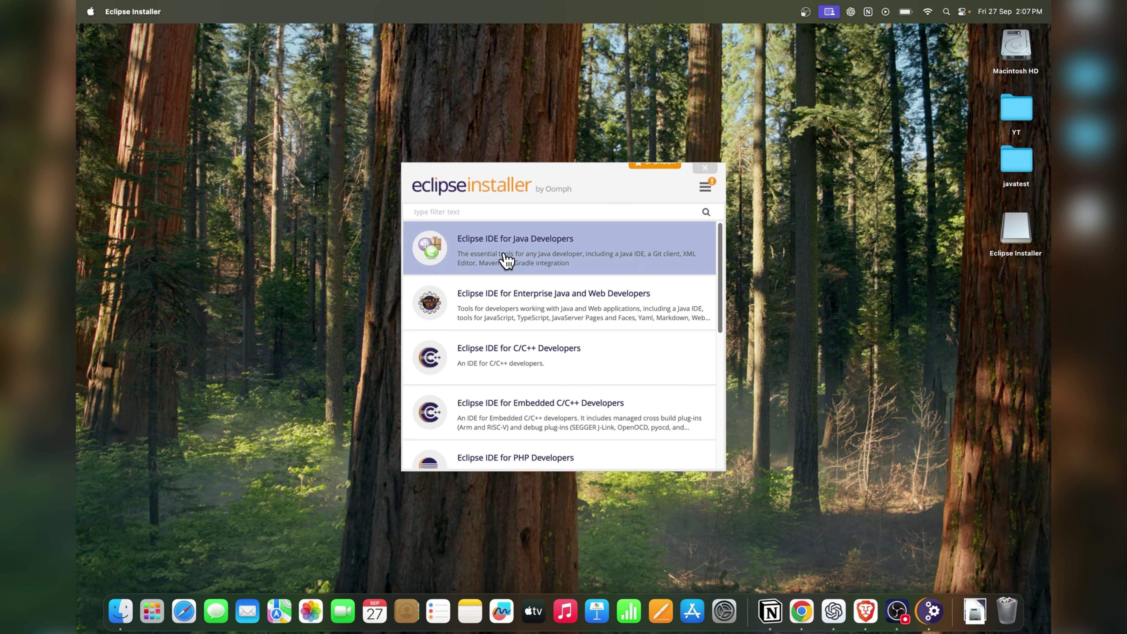
{"action": "left_click", "coordinate": [579, 248]}
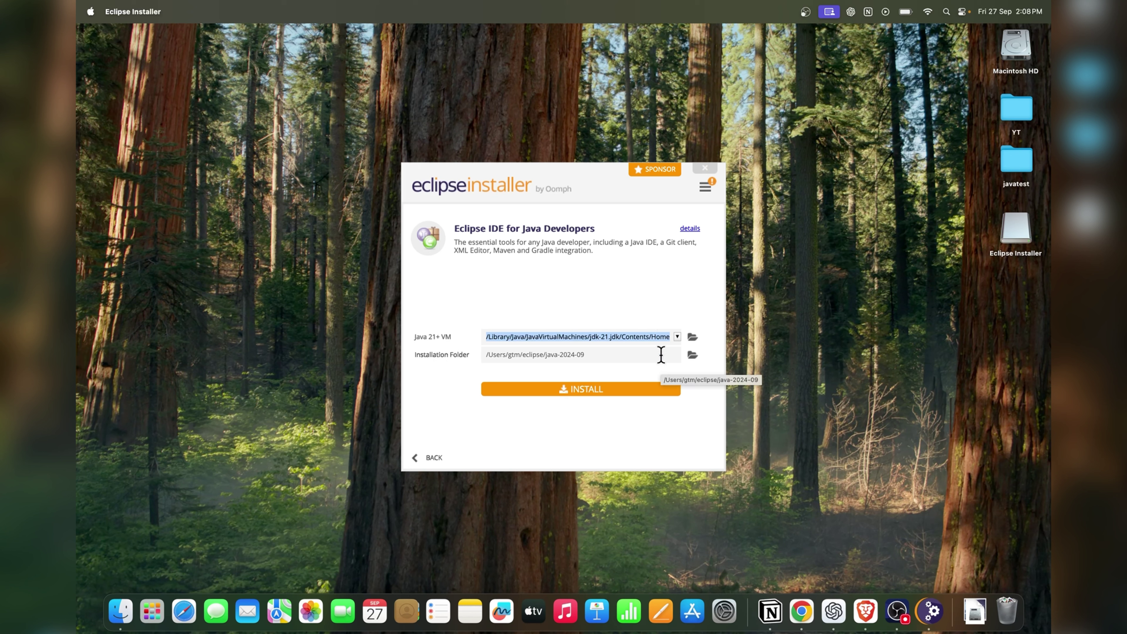
{"action": "left_click", "coordinate": [677, 336]}
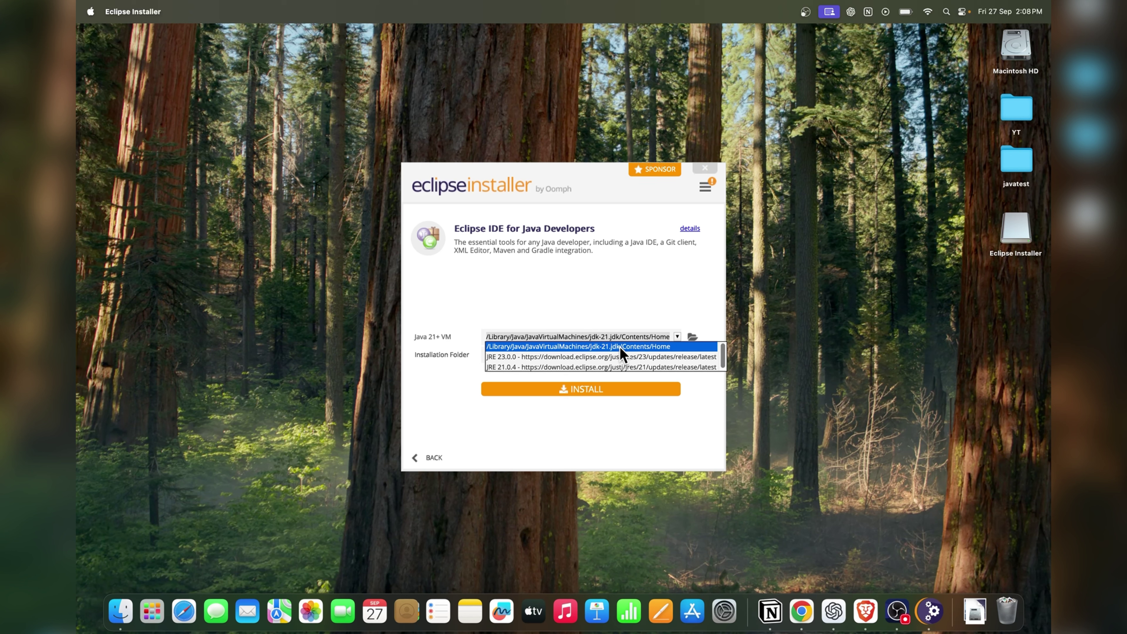
{"action": "left_click", "coordinate": [631, 316]}
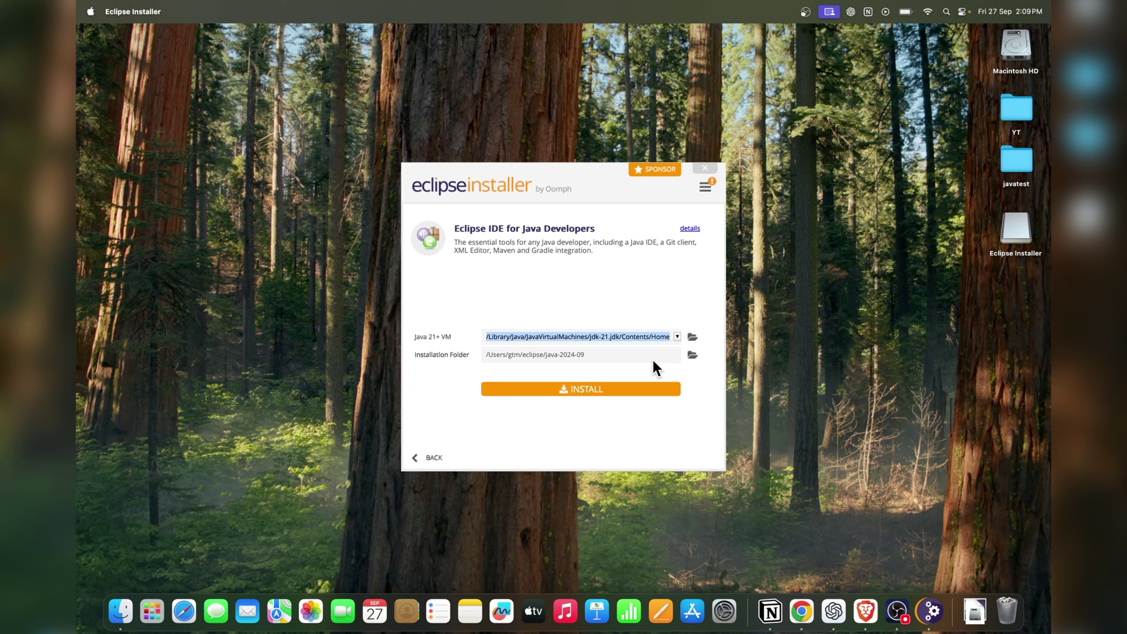
Install the package into the default folder, accepting the Eclipse Foundation Software User Agreement, and launch the IDE
{"action": "left_click", "coordinate": [556, 389]}
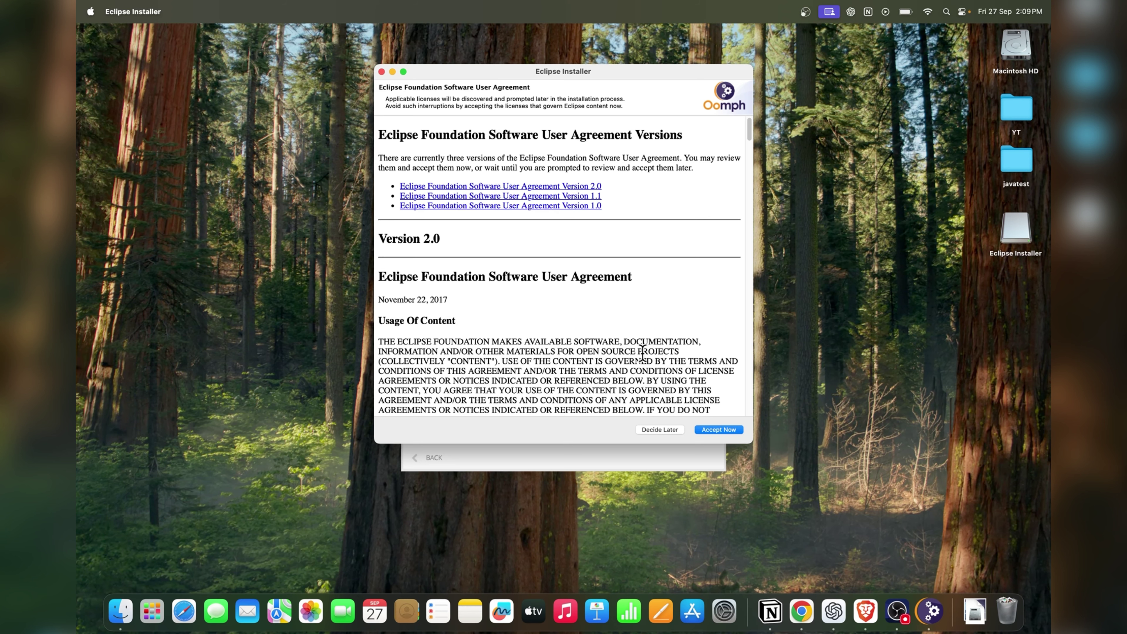
{"action": "scroll", "coordinate": [649, 344], "scroll_direction": "down", "scroll_amount": 10}
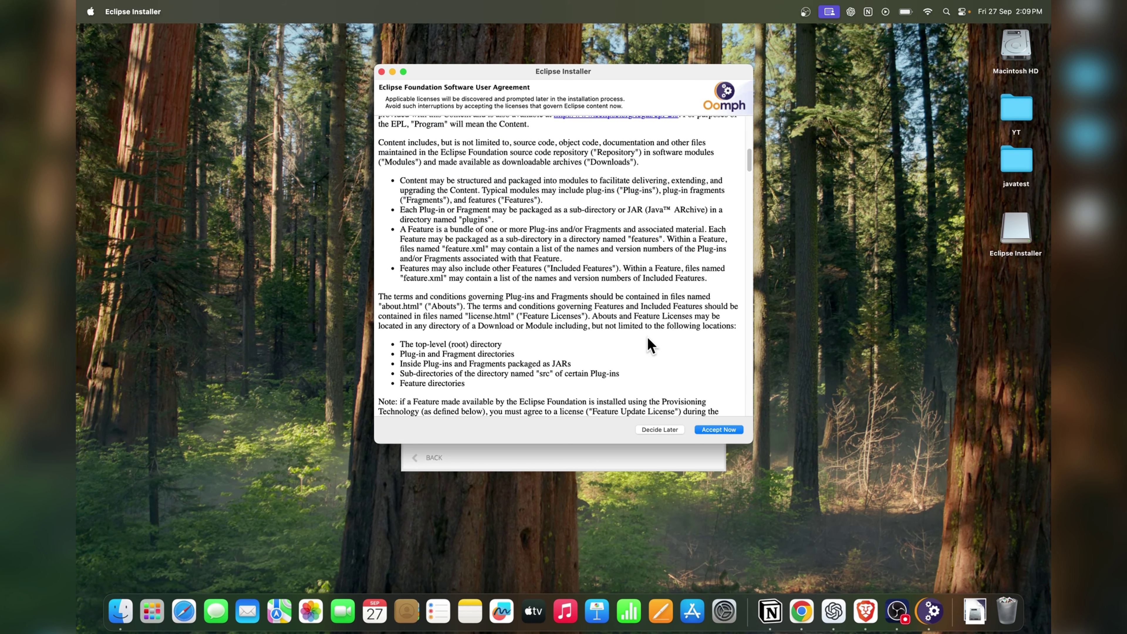
{"action": "scroll", "coordinate": [648, 344], "scroll_direction": "down", "scroll_amount": 5}
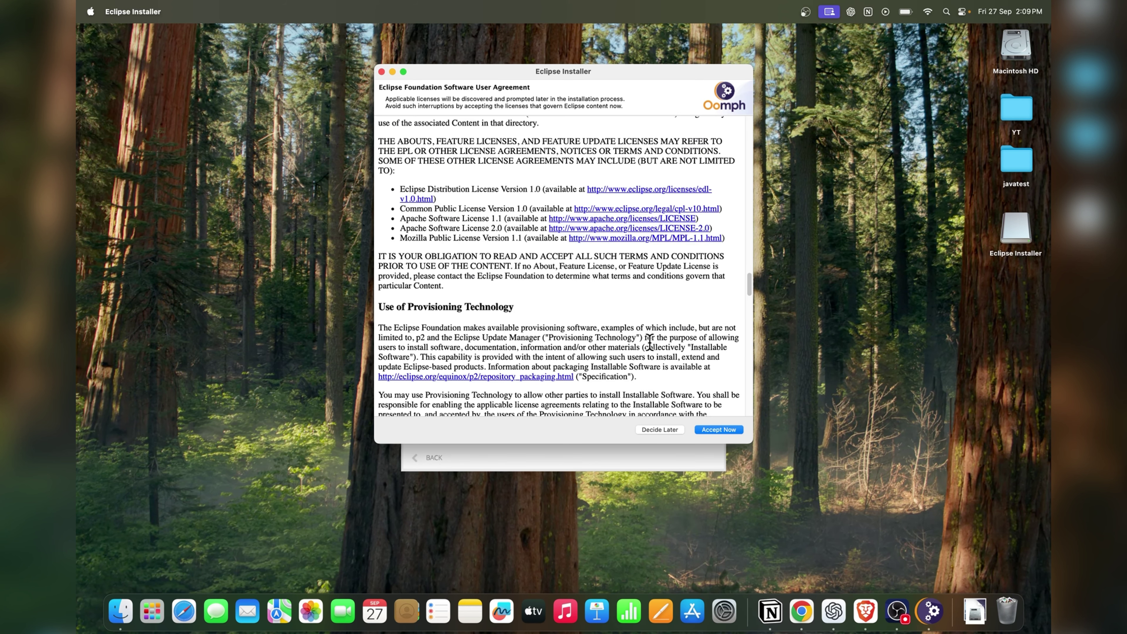
{"action": "left_click", "coordinate": [725, 430]}
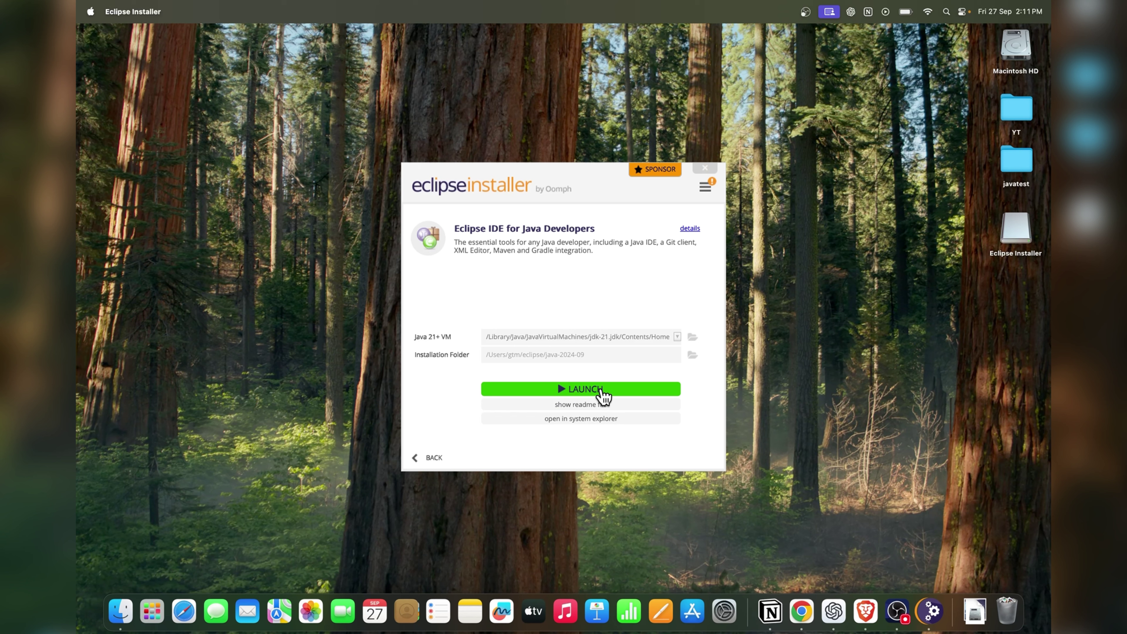
{"action": "left_click", "coordinate": [634, 390]}
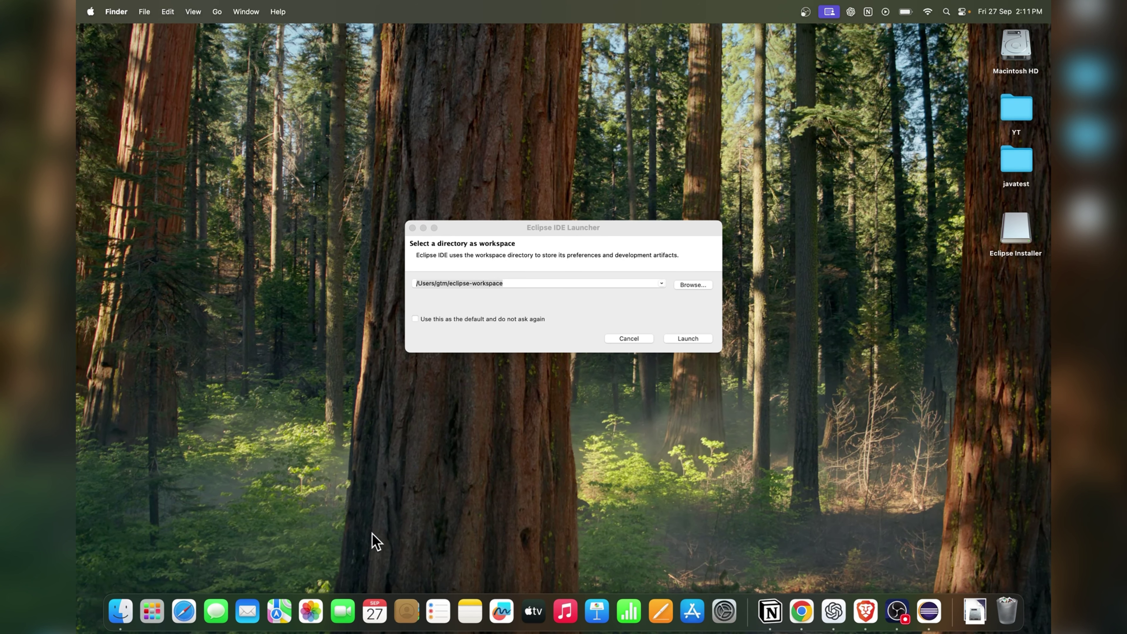
Switch to Finder and copy Eclipse Installer.app from the disk image into the Applications folder
{"action": "left_click", "coordinate": [123, 615]}
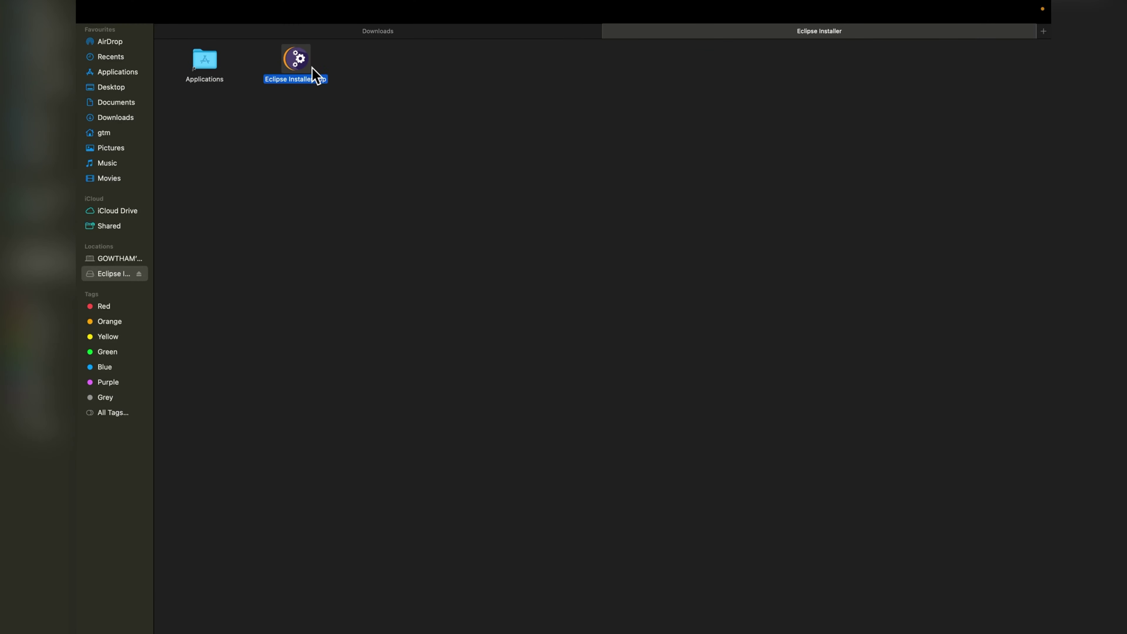
{"action": "left_click_drag", "start_coordinate": [298, 67], "coordinate": [212, 72]}
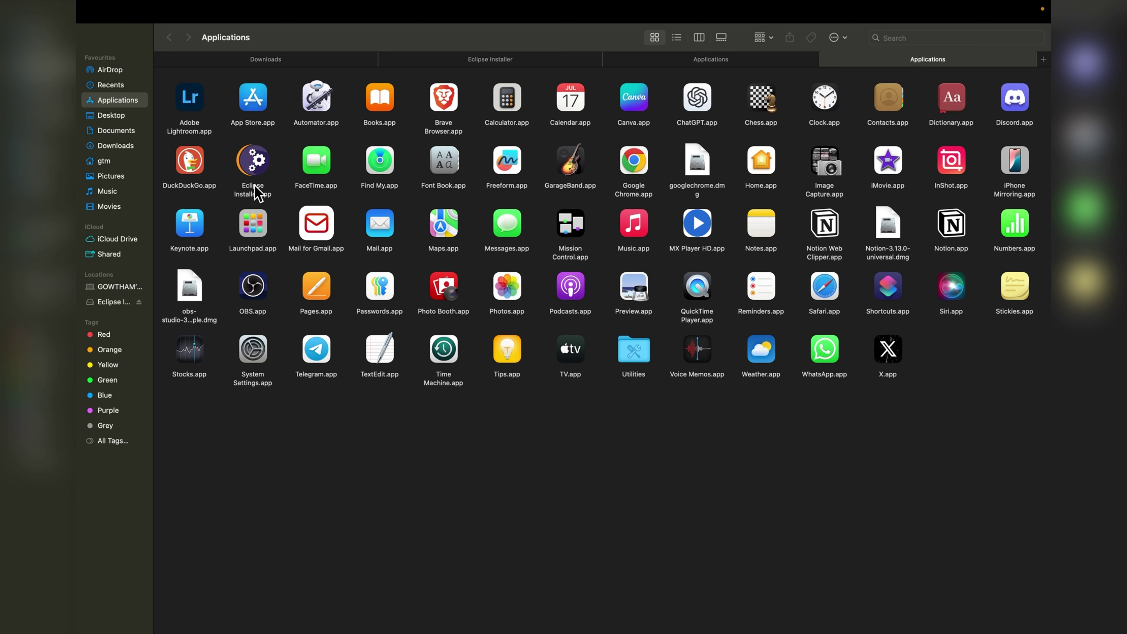
Move Eclipse.app from the home folder's eclipse/java-2024-09 directory into the Applications folder
{"action": "left_click", "coordinate": [117, 146]}
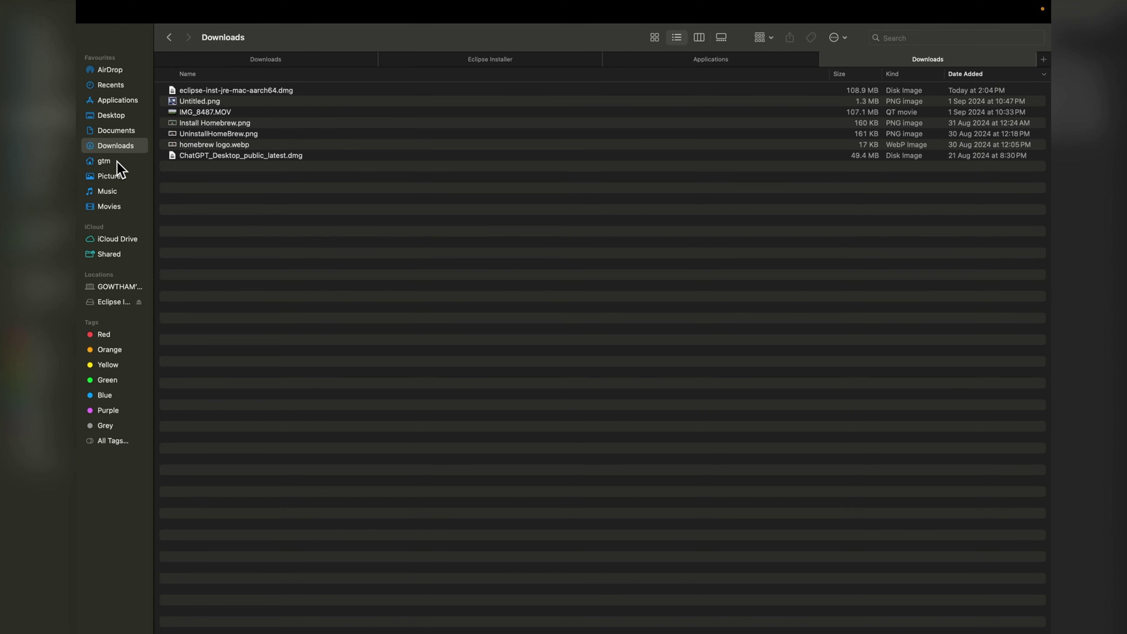
{"action": "left_click", "coordinate": [116, 162]}
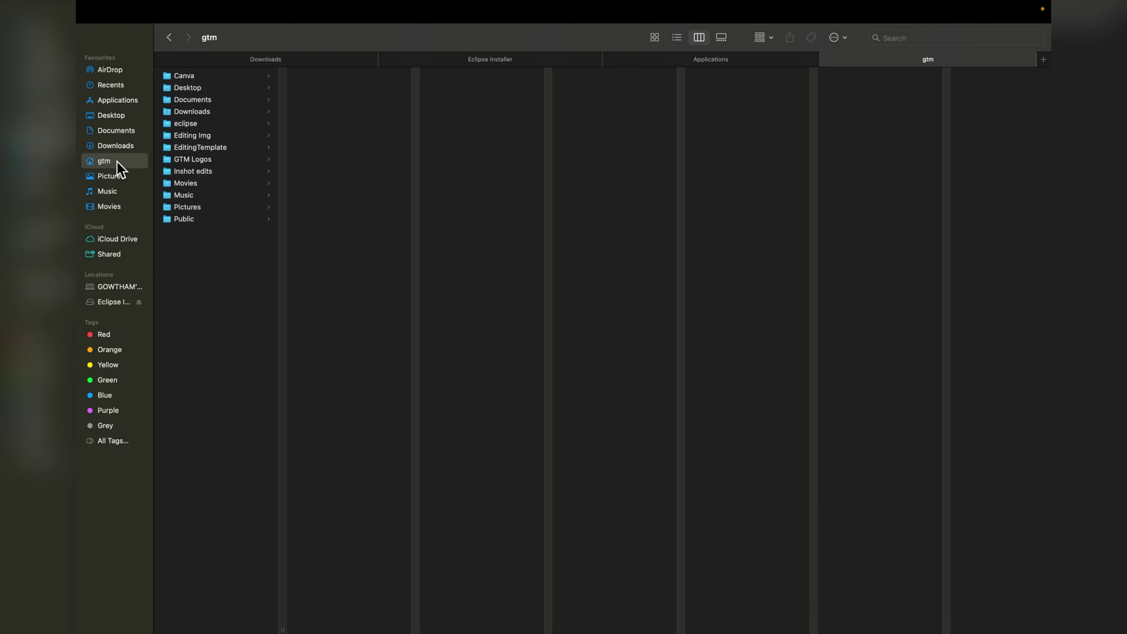
{"action": "left_click", "coordinate": [209, 124]}
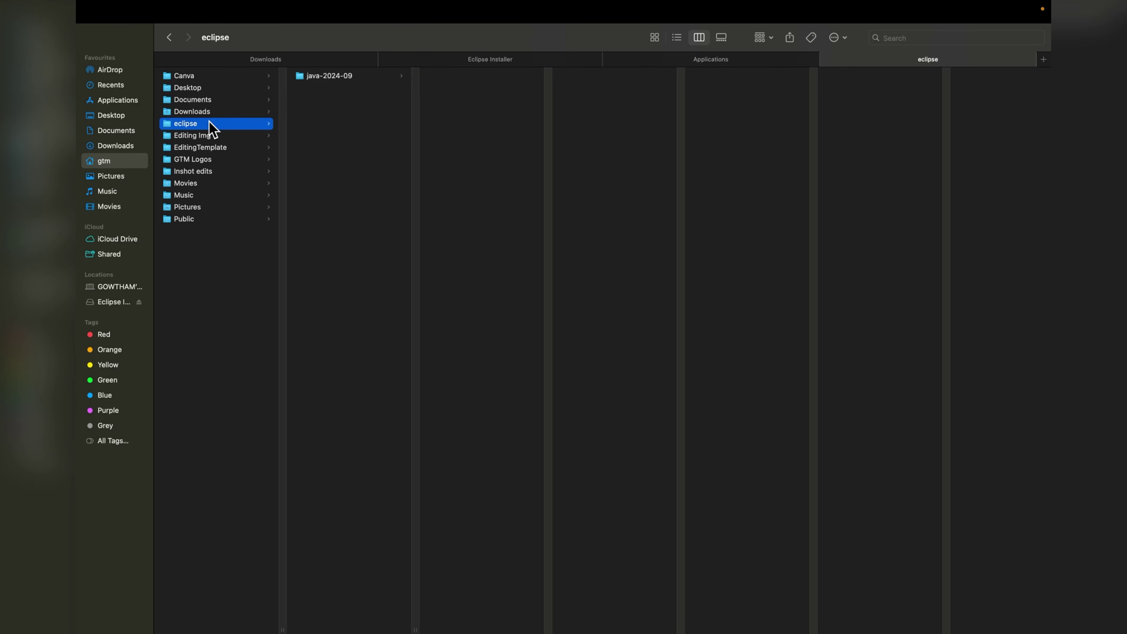
{"action": "left_click", "coordinate": [349, 79]}
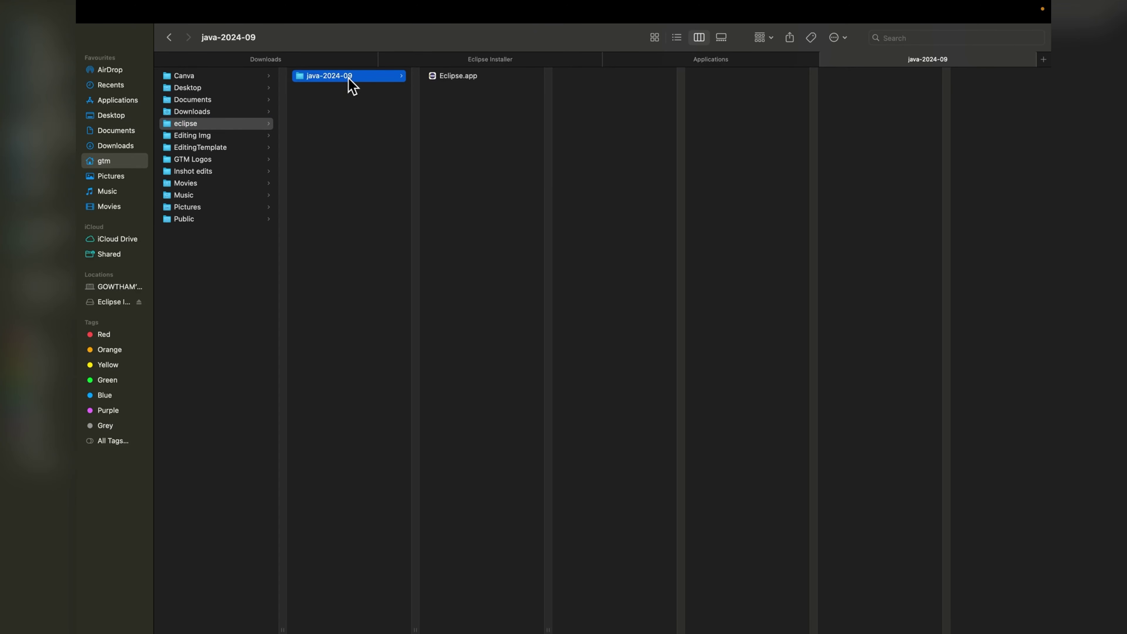
{"action": "left_click", "coordinate": [464, 80]}
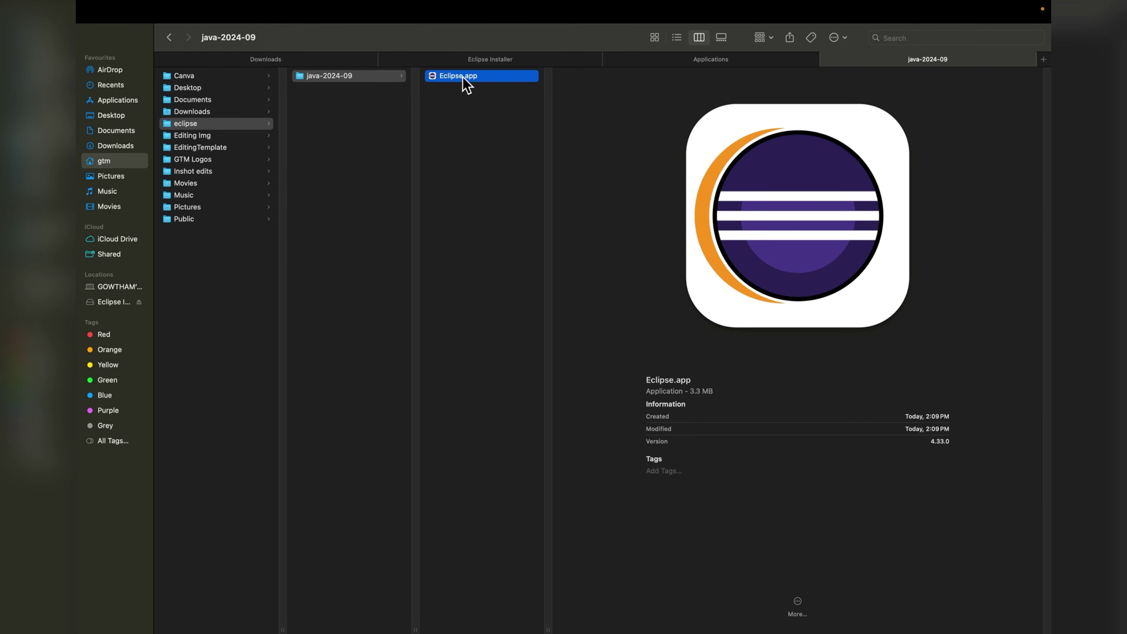
{"action": "left_click_drag", "start_coordinate": [463, 79], "coordinate": [125, 102]}
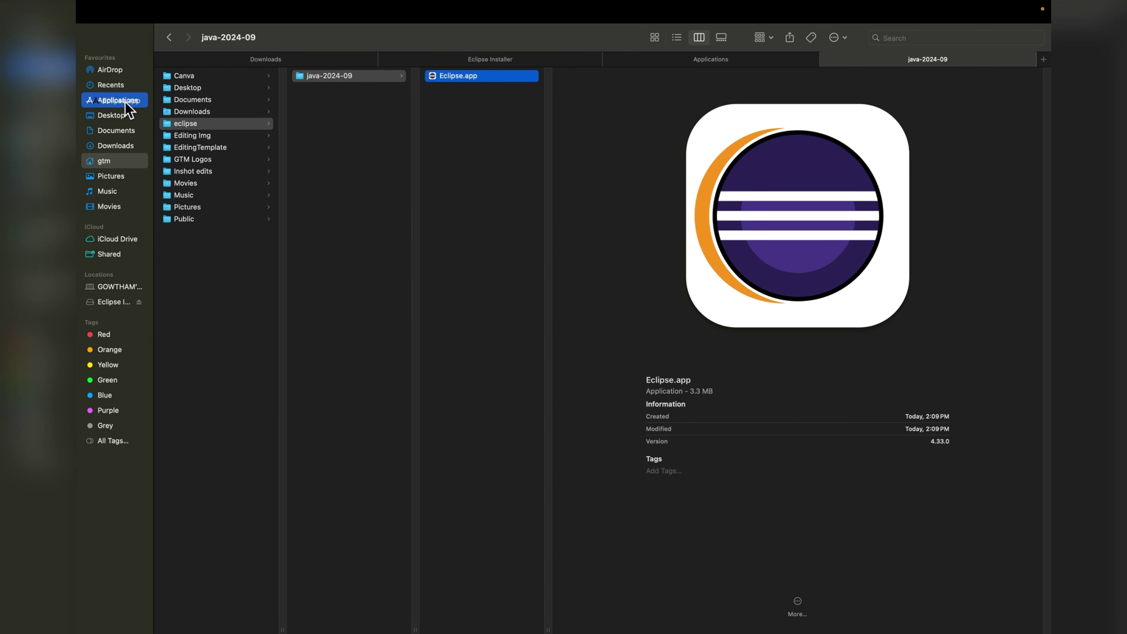
{"action": "left_click_drag", "start_coordinate": [125, 101], "coordinate": [125, 102]}
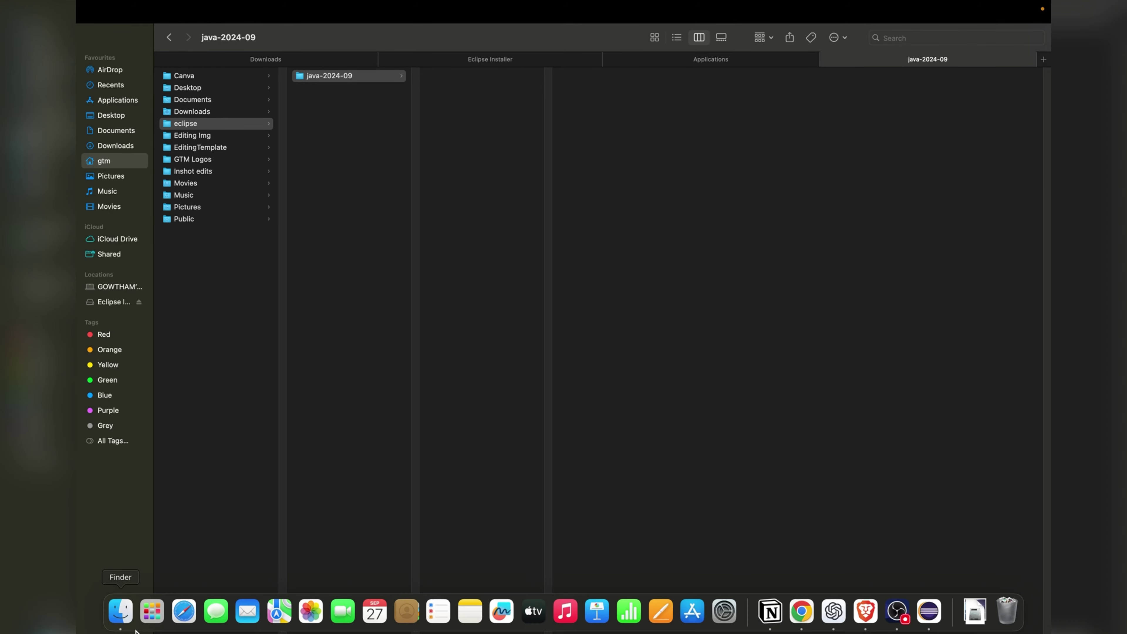
Check for Eclipse among the apps in Launchpad and cancel the workspace launcher that is still open
{"action": "left_click", "coordinate": [159, 612]}
{"action": "left_click_drag", "start_coordinate": [727, 471], "coordinate": [264, 471]}
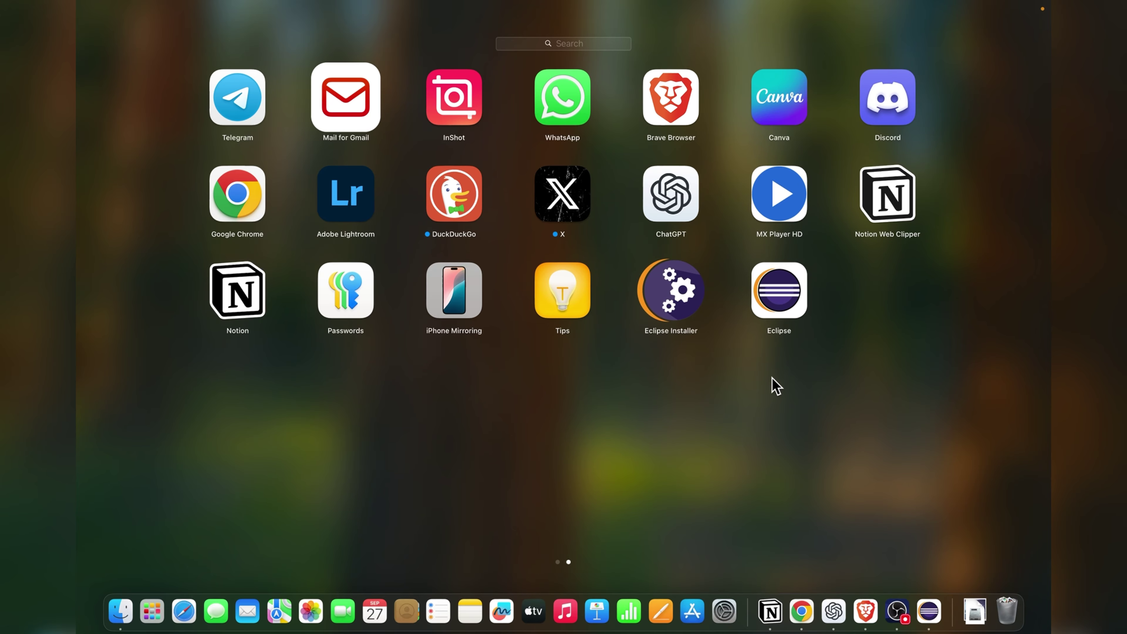
{"action": "left_click", "coordinate": [937, 625]}
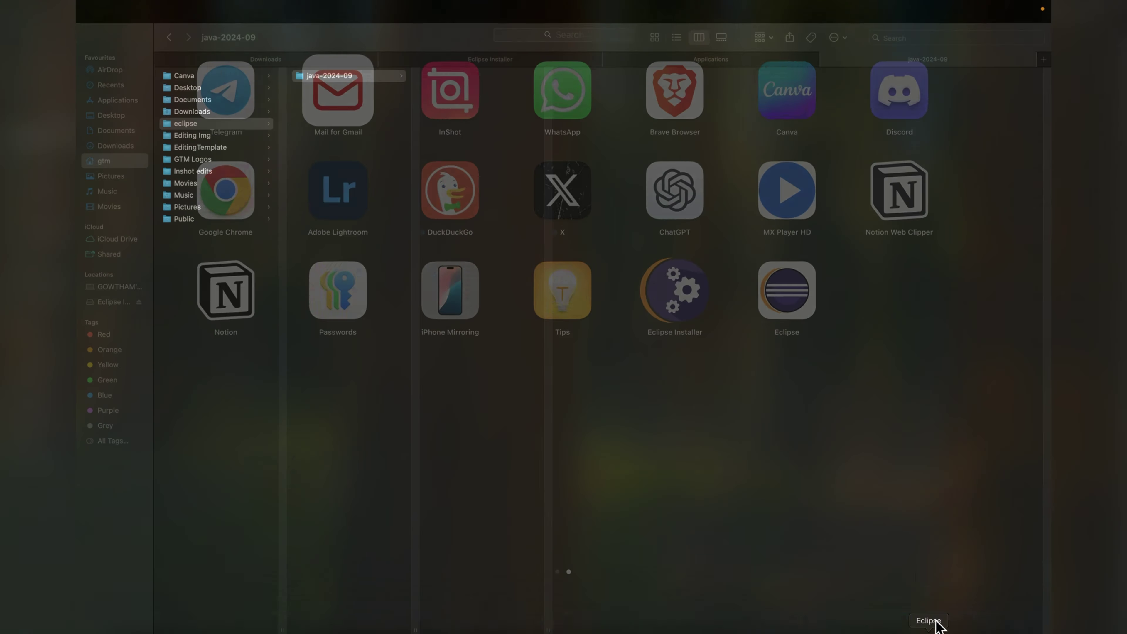
{"action": "left_click", "coordinate": [621, 340]}
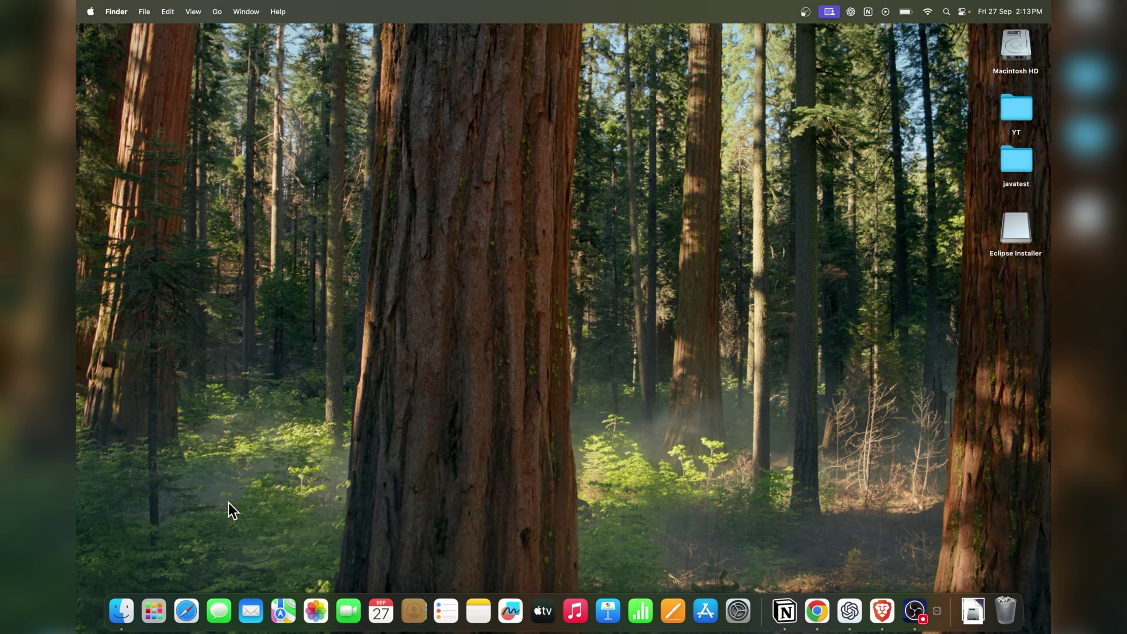
Start Eclipse from Launchpad with the default eclipse-workspace directory and make its window full screen
{"action": "left_click", "coordinate": [149, 621]}
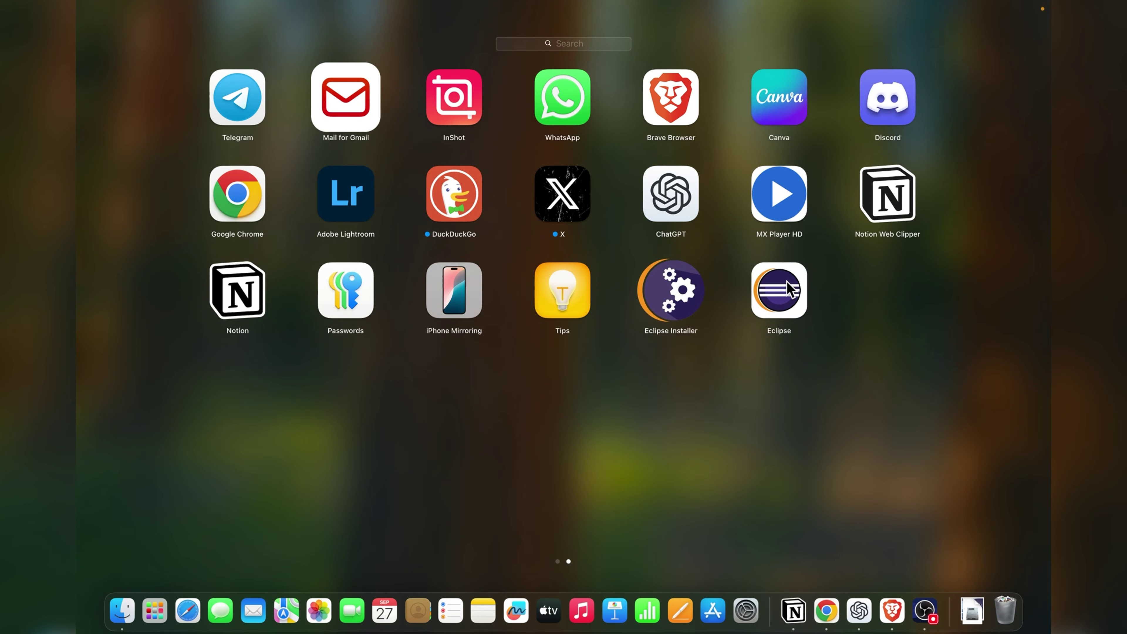
{"action": "left_click", "coordinate": [783, 301]}
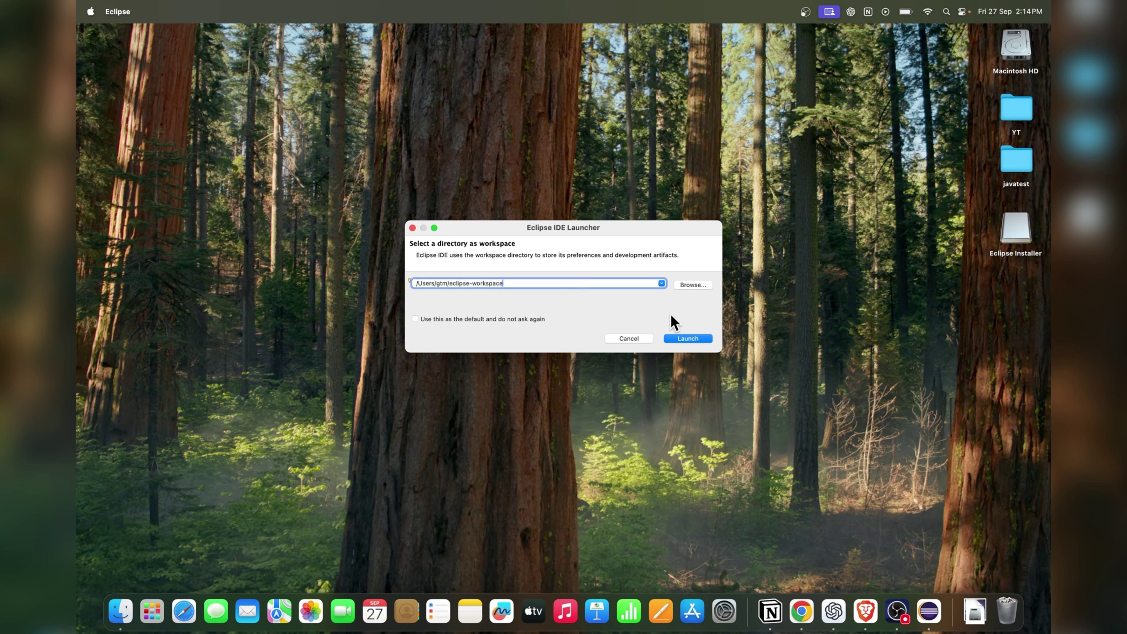
{"action": "left_click", "coordinate": [678, 340]}
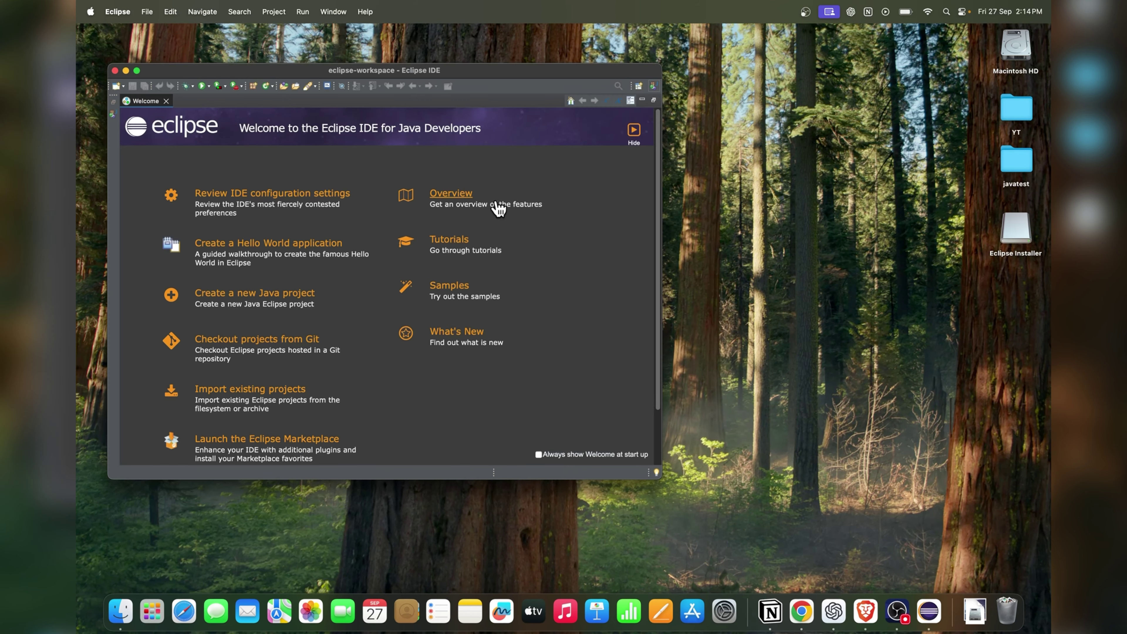
{"action": "left_click", "coordinate": [136, 71]}
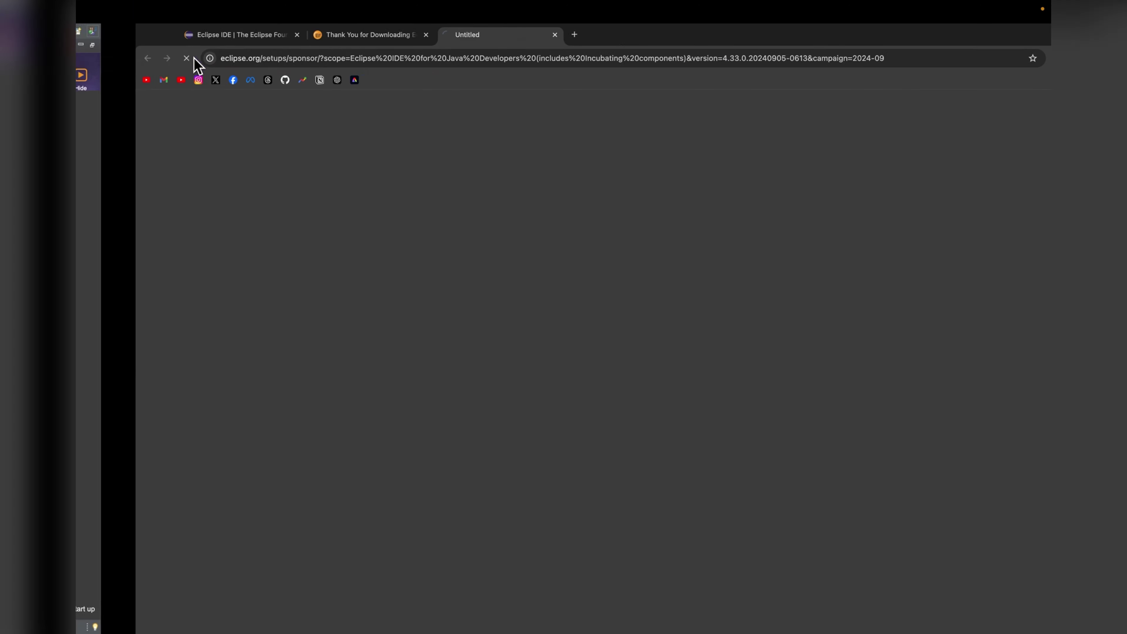
Switch back to Eclipse, close the Welcome page and create a Java project named Hello with JavaSE-21 and no module-info.java file
{"action": "key", "text": "ctrl+Left"}
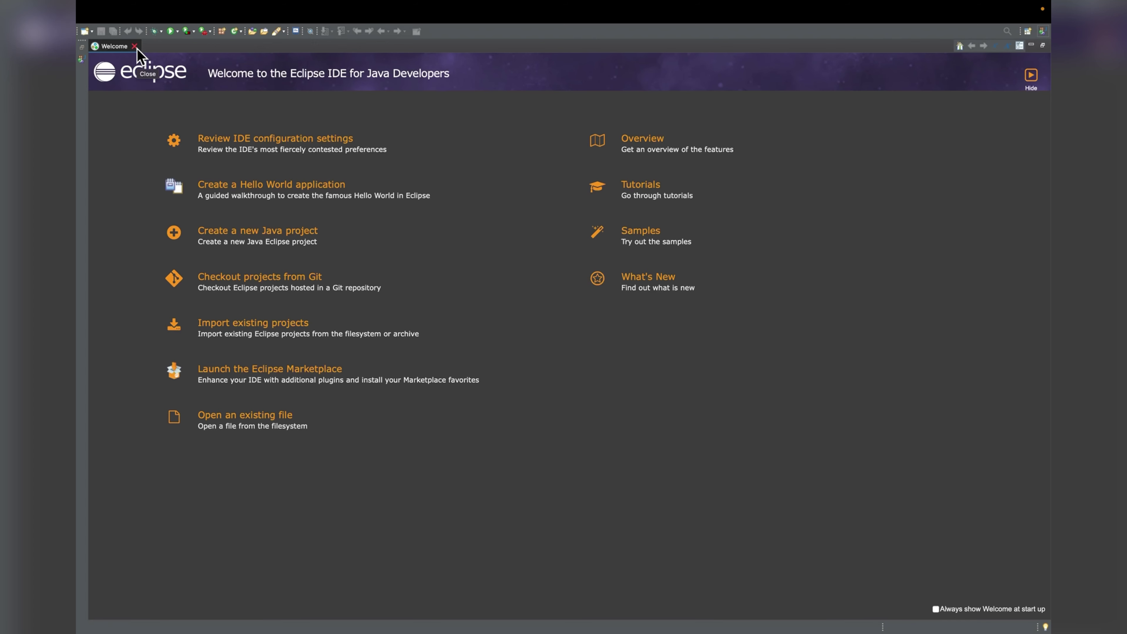
{"action": "left_click", "coordinate": [136, 47]}
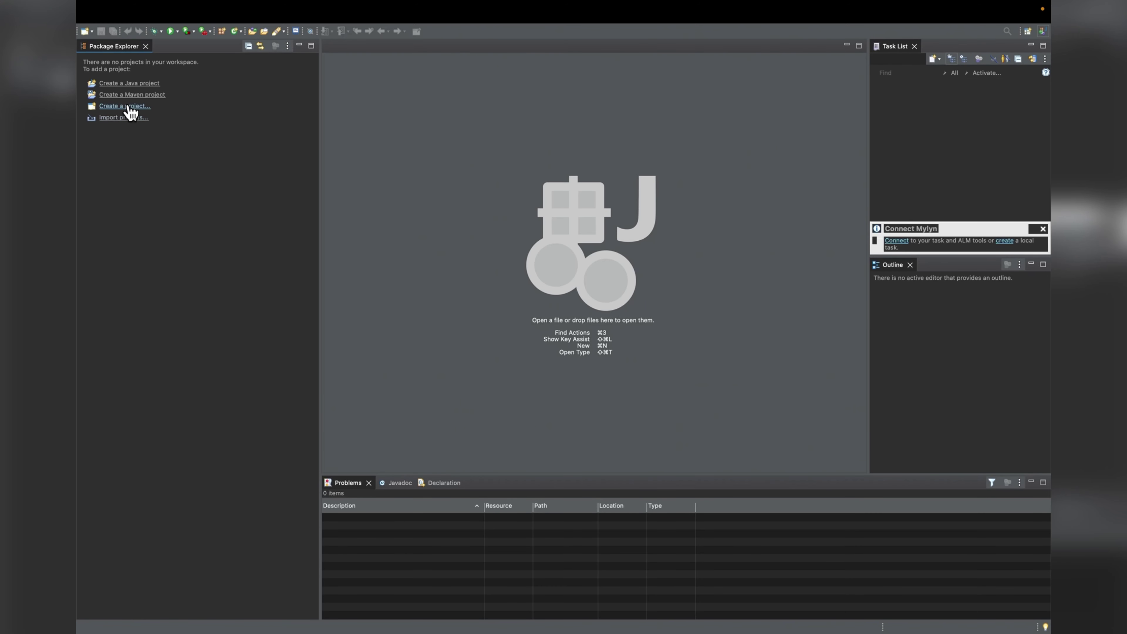
{"action": "left_click", "coordinate": [128, 85]}
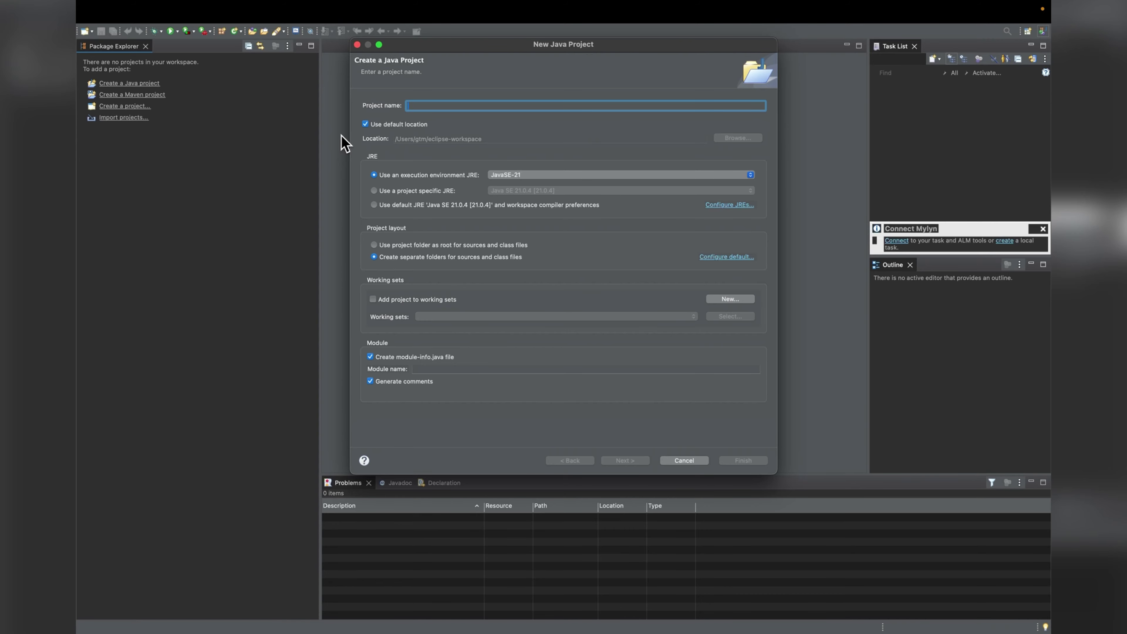
{"action": "type", "text": "Hello"}
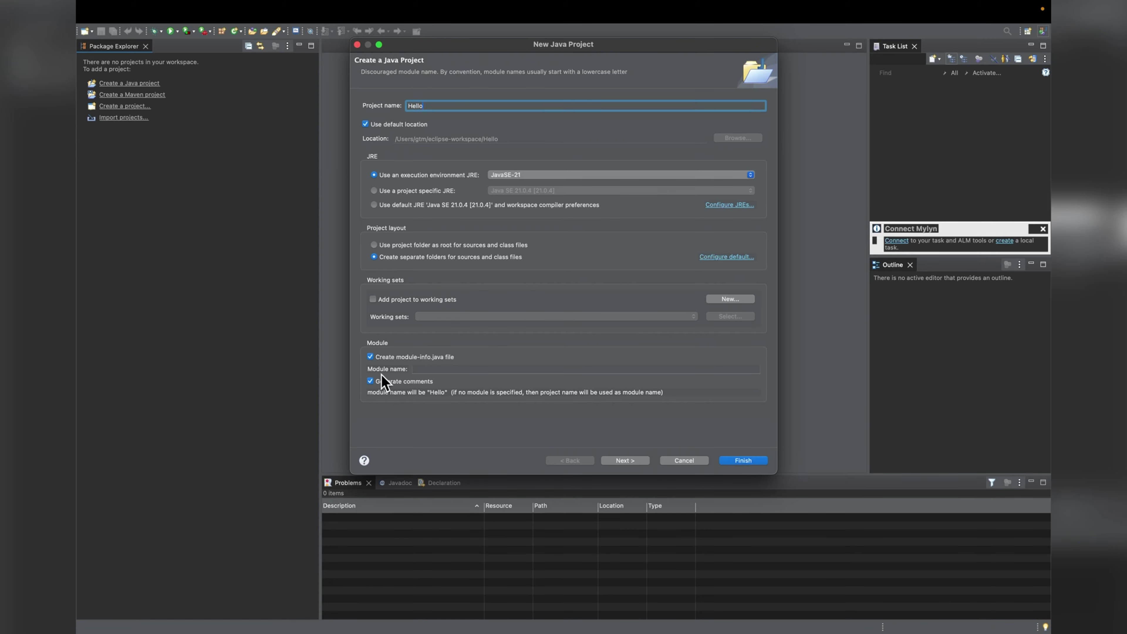
{"action": "left_click", "coordinate": [371, 359]}
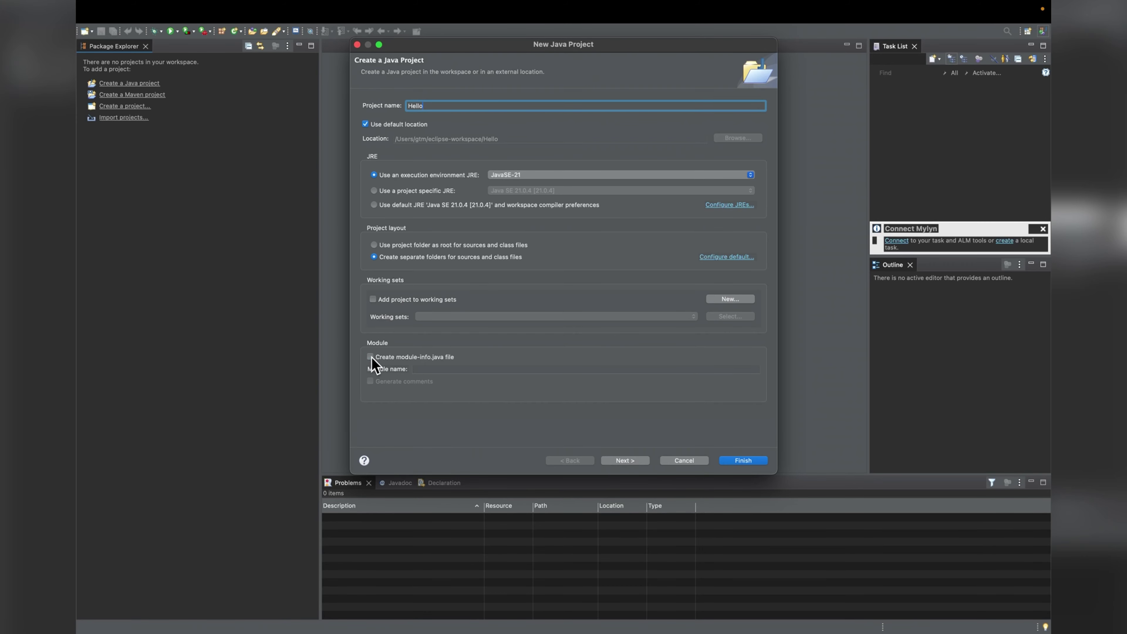
{"action": "left_click", "coordinate": [622, 461]}
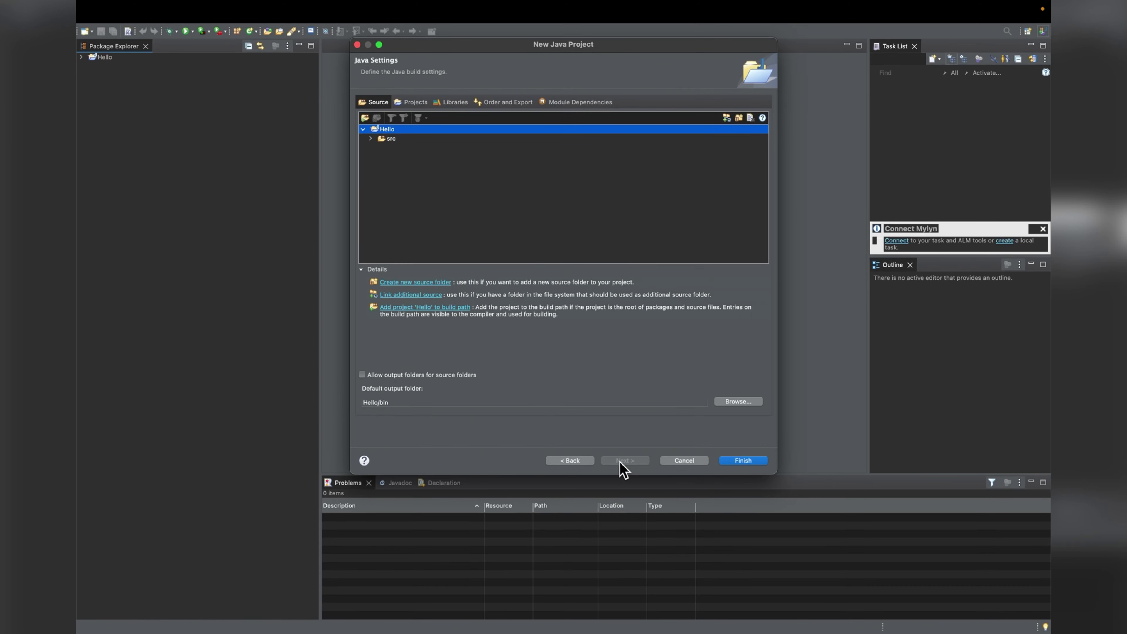
{"action": "left_click", "coordinate": [738, 462]}
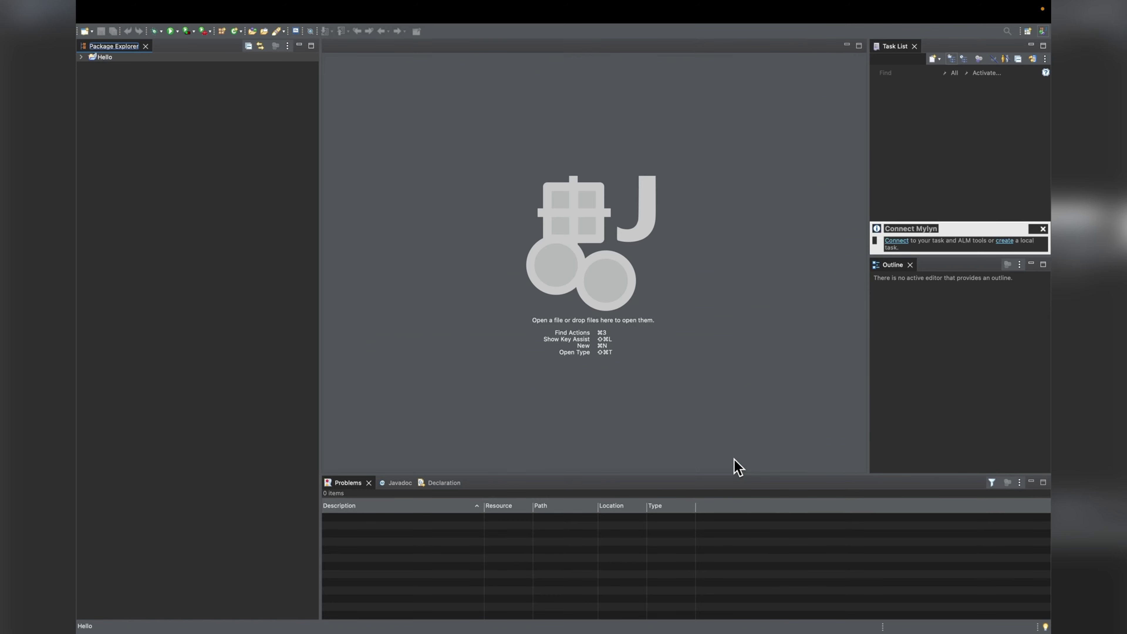
Create a public class named Hello in the Hello project's src folder, including the public static void main(String[] args) method stub
{"action": "left_click", "coordinate": [89, 54]}
{"action": "left_click", "coordinate": [99, 77]}
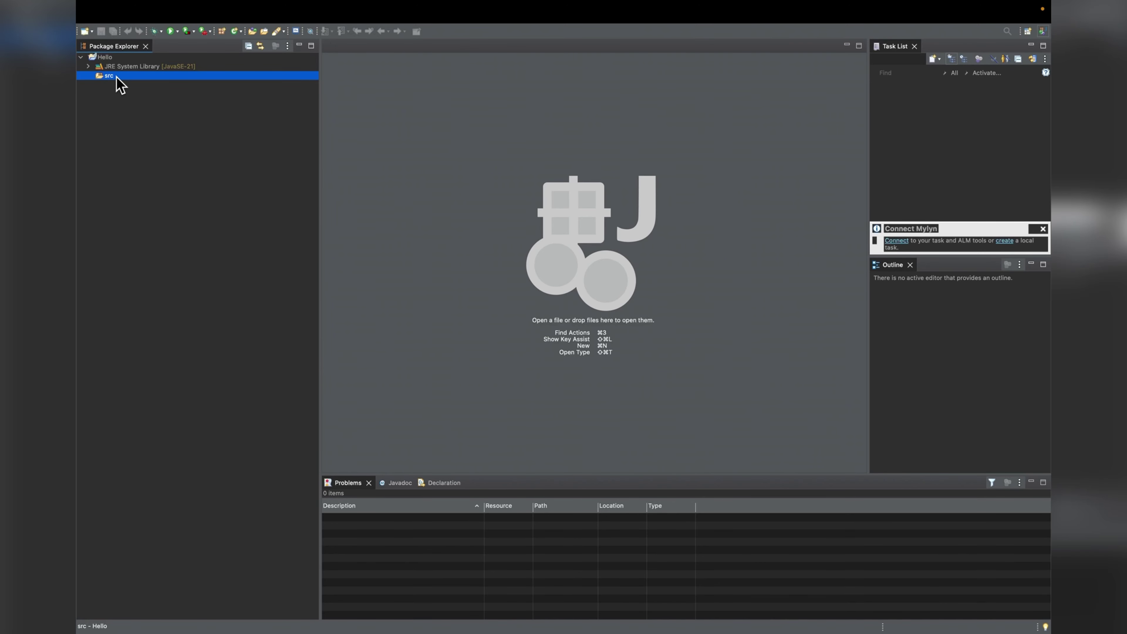
{"action": "right_click", "coordinate": [117, 79]}
{"action": "mouse_move", "coordinate": [146, 83]}
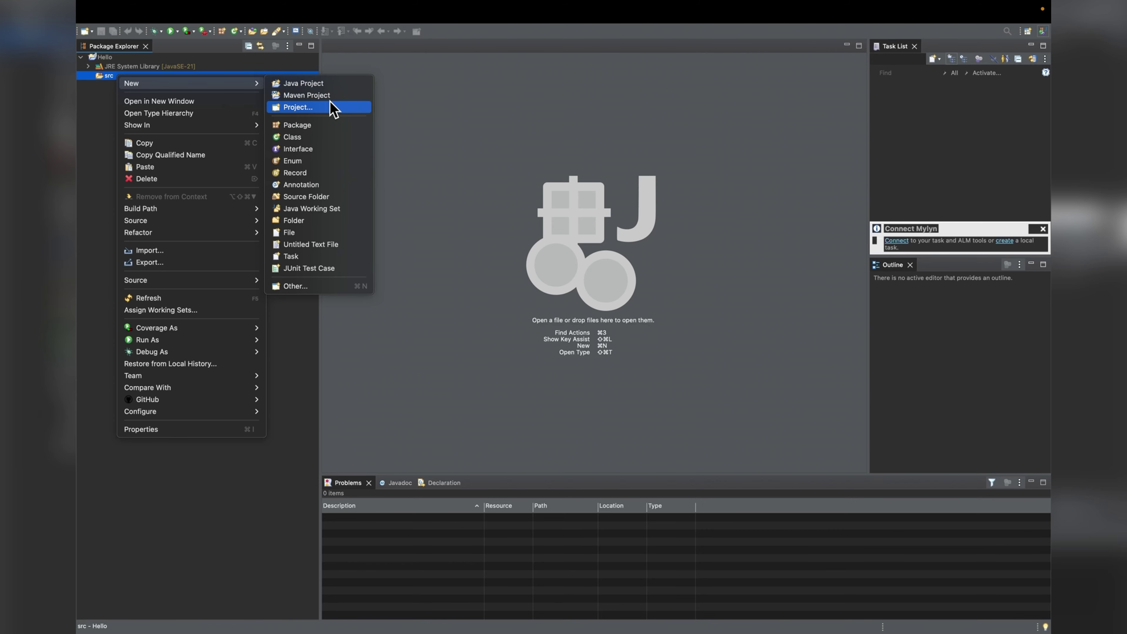
{"action": "left_click", "coordinate": [312, 138]}
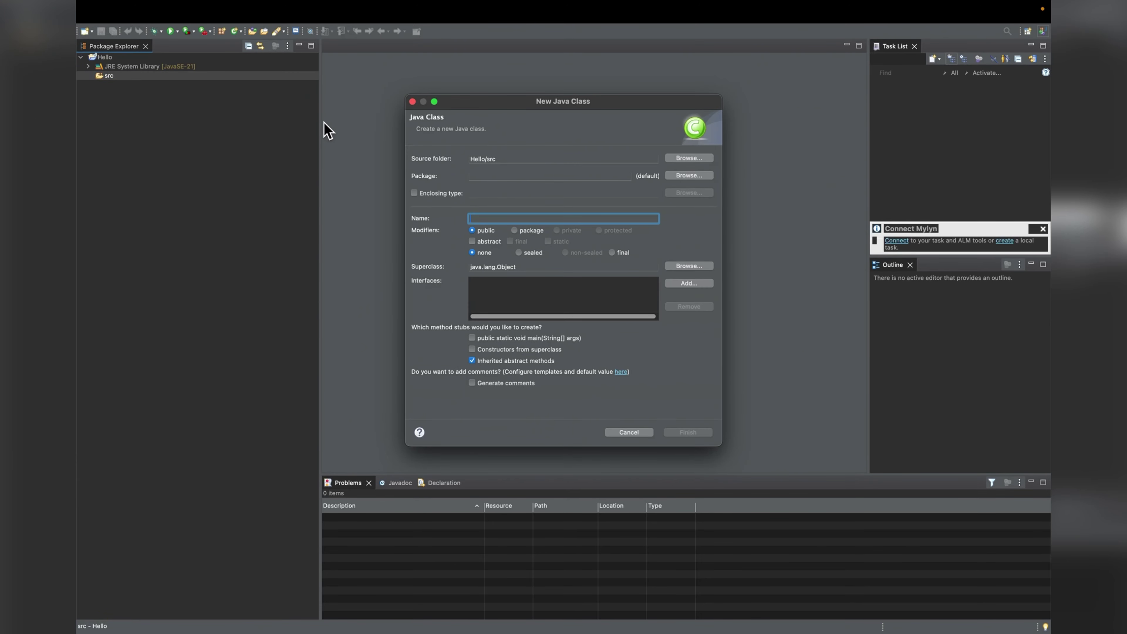
{"action": "type", "text": "Hello"}
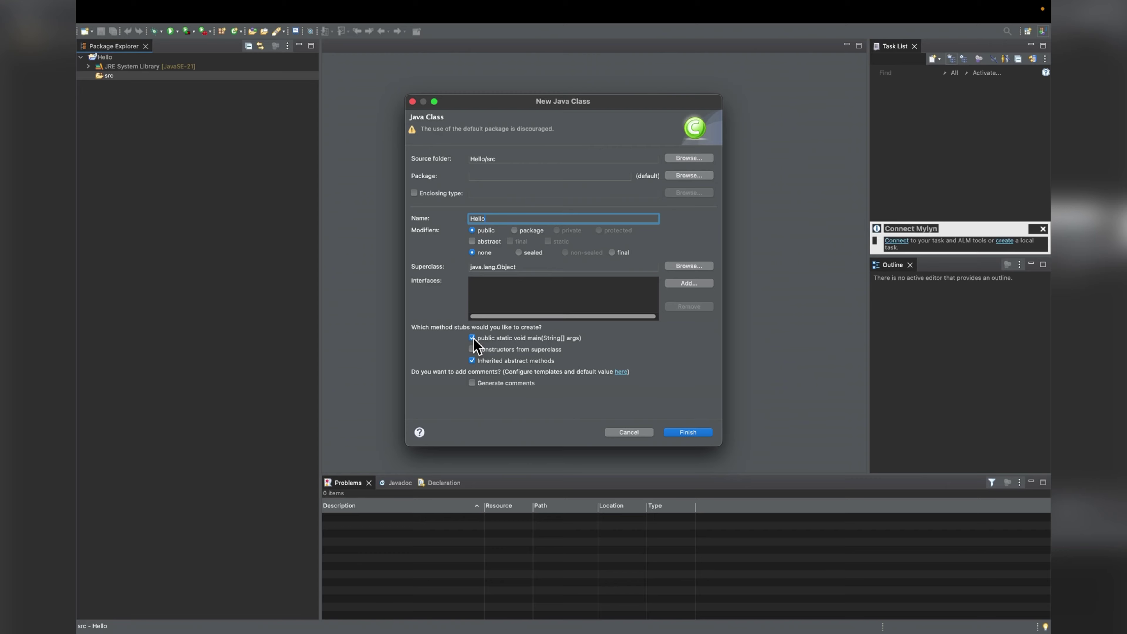
{"action": "left_click", "coordinate": [690, 433]}
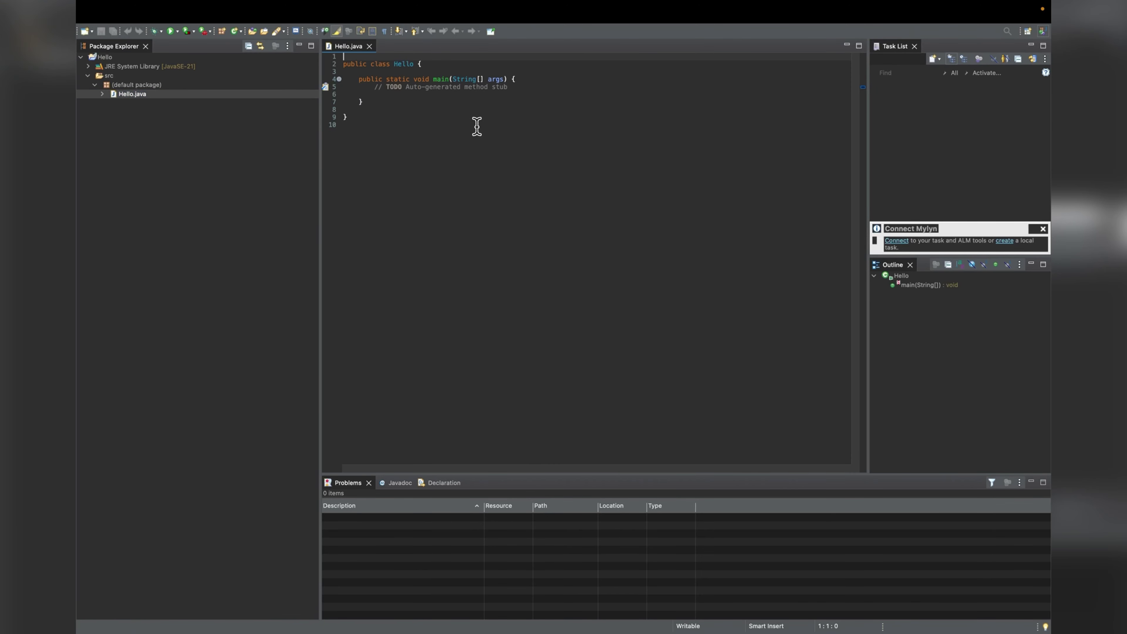
Add System.out.println("Welcome to Get The Marvel !!!"); inside the main method below the TODO comment, then save and run Hello.java
{"action": "left_click", "coordinate": [516, 94]}
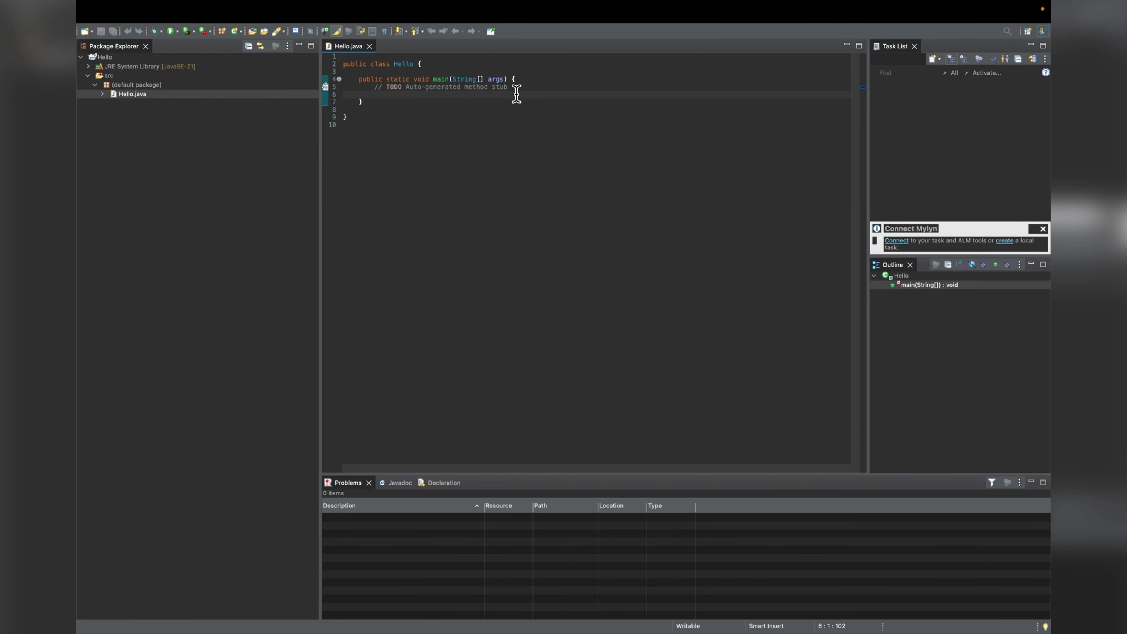
{"action": "key", "text": "Tab"}
{"action": "key", "text": "Tab"}
{"action": "type", "text": "System.out.println(\"Welcome to Get The Marvel !!!\");"}
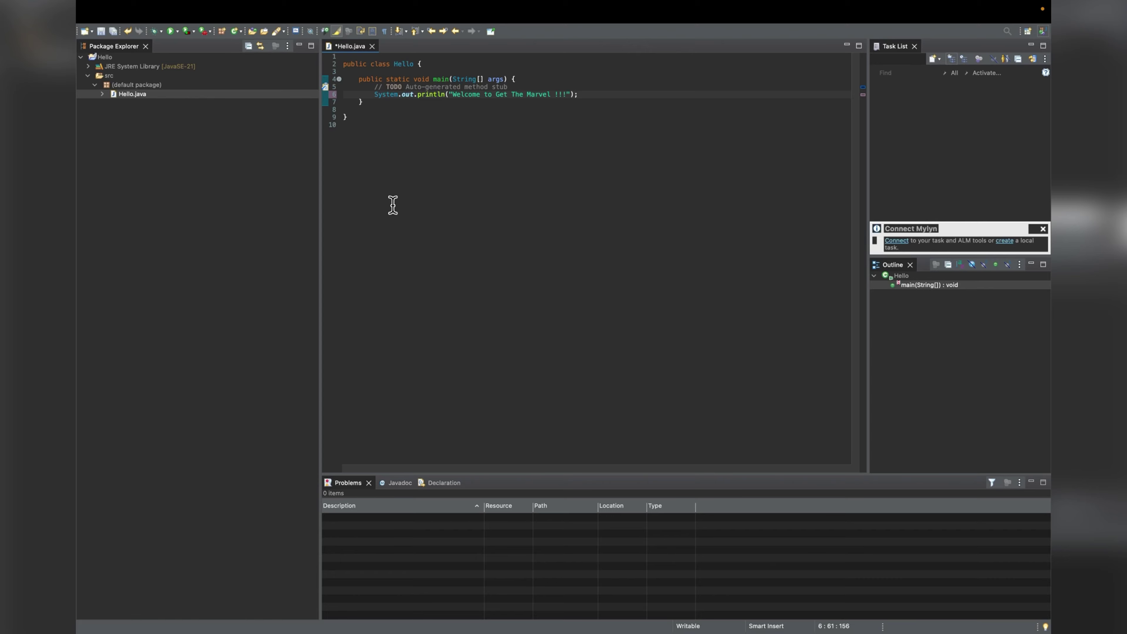
{"action": "key", "text": "super+s"}
{"action": "left_click", "coordinate": [171, 32]}
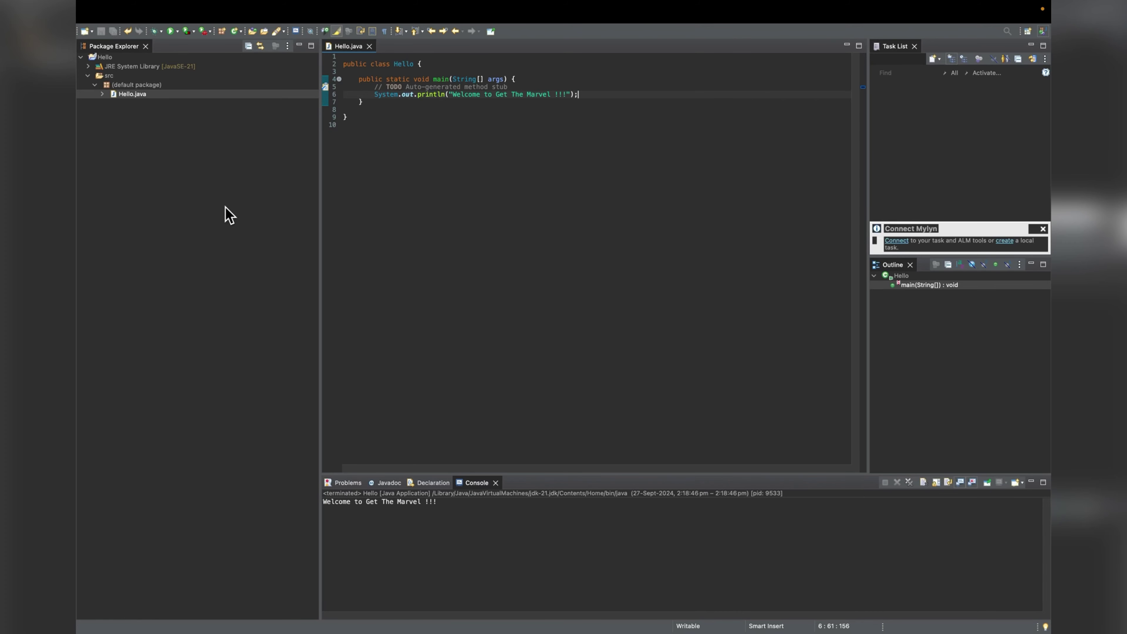